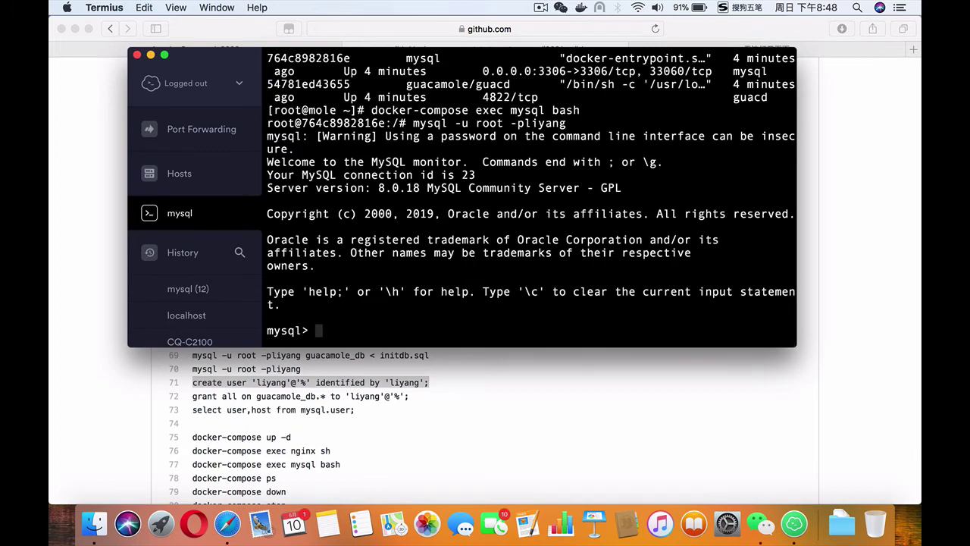
Step: Run the CREATE USER command from the Safari notes to add a MySQL user reachable from host '%'
{"action": "left_click", "coordinate": [411, 385]}
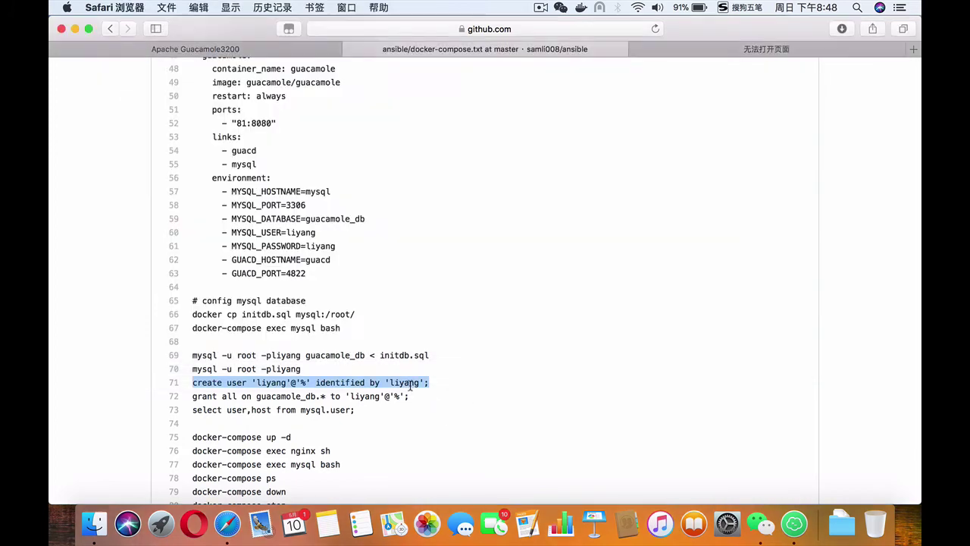
{"action": "key", "text": "super+c"}
{"action": "left_click", "coordinate": [784, 520]}
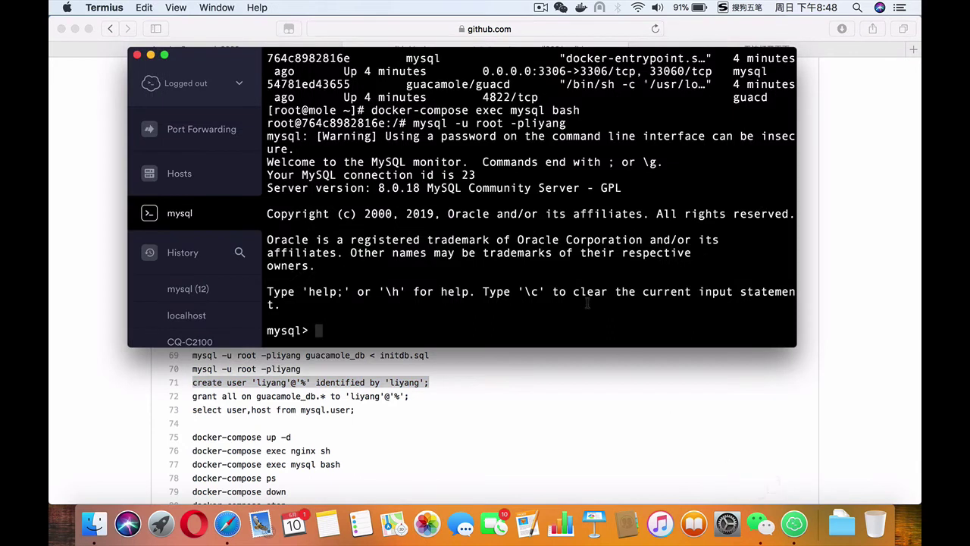
{"action": "key", "text": "super+v"}
{"action": "key", "text": "Return"}
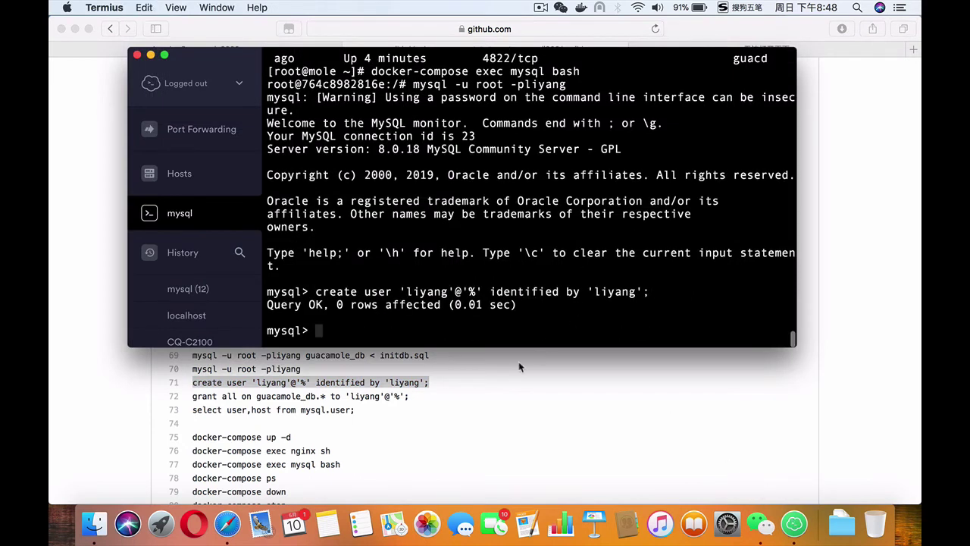
Step: Grant that user all privileges on guacamole_db using the grant line from the notes
{"action": "left_click", "coordinate": [455, 409]}
{"action": "left_click_drag", "start_coordinate": [412, 396], "coordinate": [193, 396]}
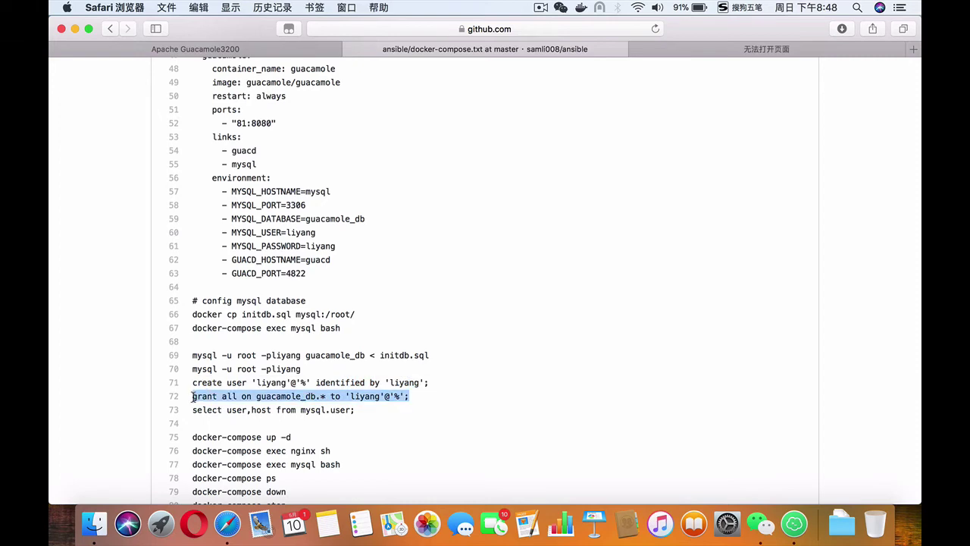
{"action": "key", "text": "super+c"}
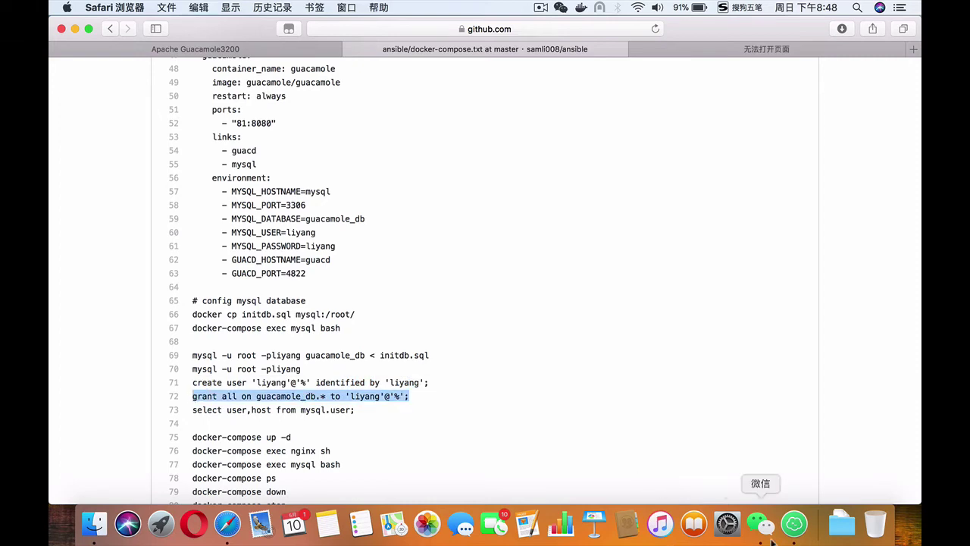
{"action": "left_click", "coordinate": [792, 523]}
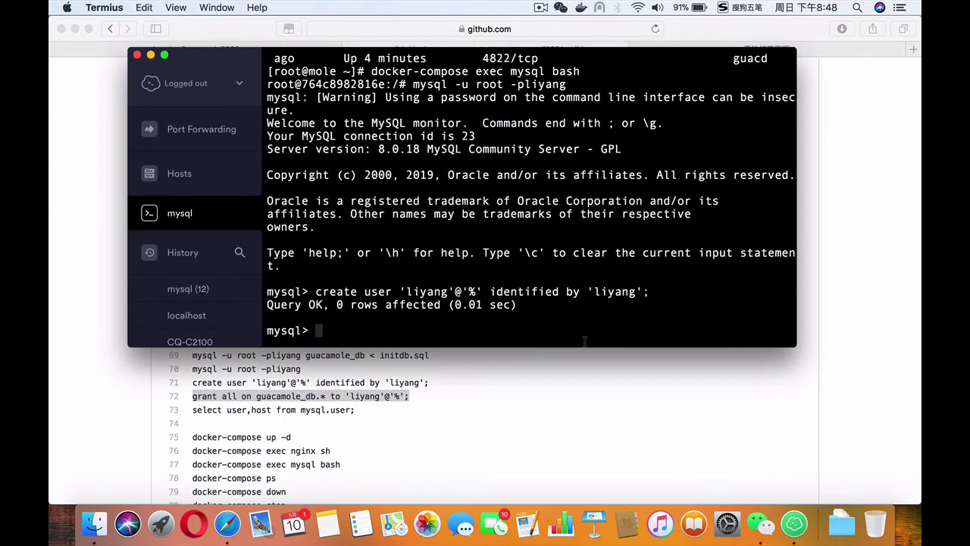
{"action": "key", "text": "super+v"}
{"action": "key", "text": "Return"}
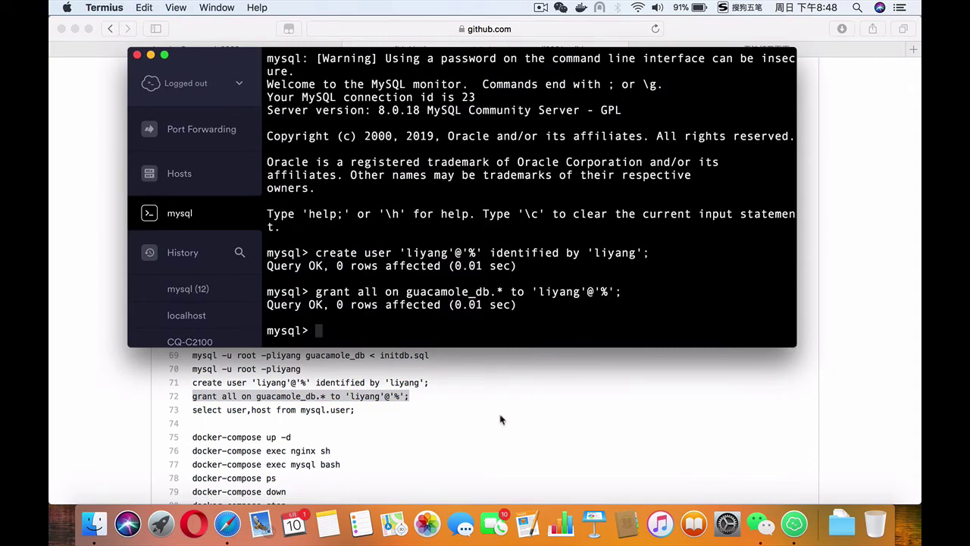
Step: Run the select user,host query to confirm the new user in the 6-row listing
{"action": "left_click", "coordinate": [435, 414]}
{"action": "left_click_drag", "start_coordinate": [356, 414], "coordinate": [192, 410]}
{"action": "key", "text": "super+c"}
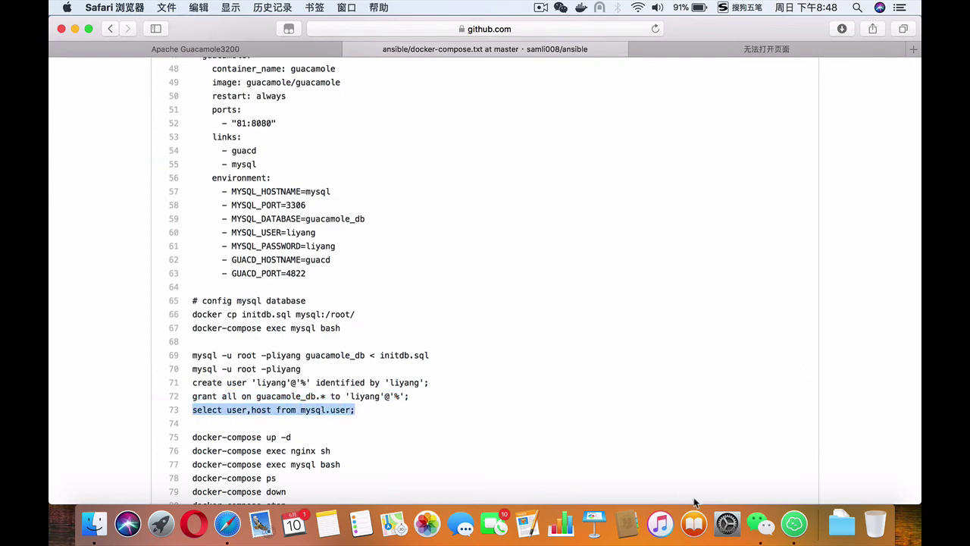
{"action": "left_click", "coordinate": [792, 522]}
{"action": "key", "text": "super+v"}
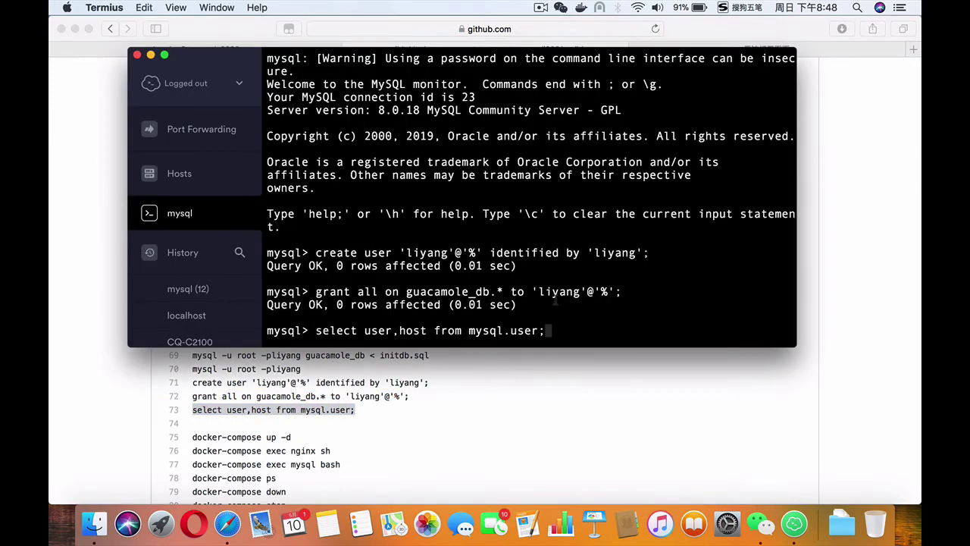
{"action": "key", "text": "Return"}
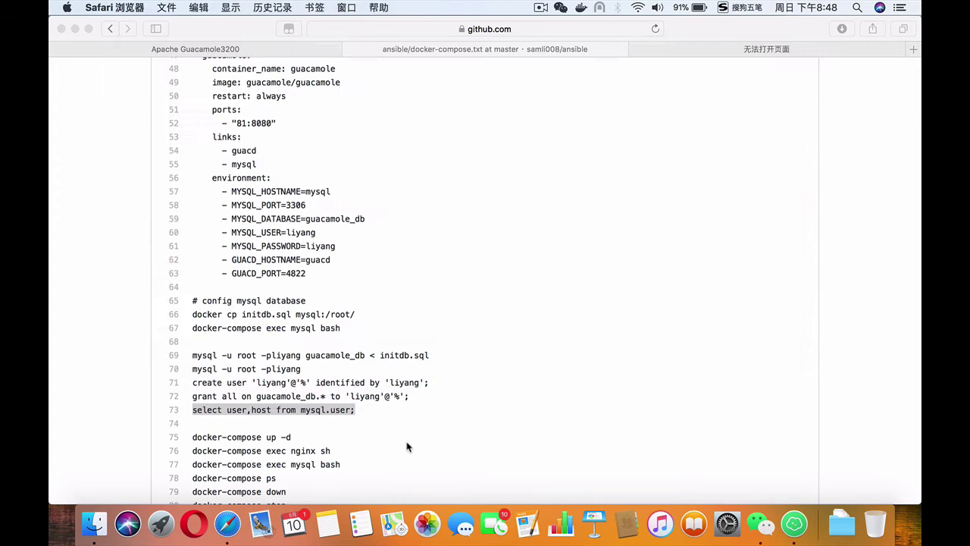
{"action": "left_click", "coordinate": [410, 447]}
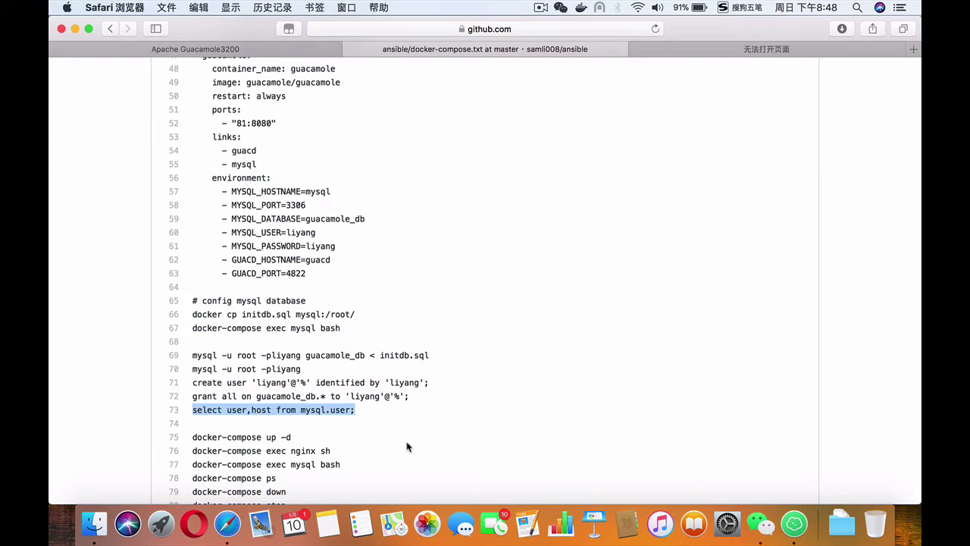
Step: Reload the Guacamole3200 page, log in as guacadmin with the admin password, and dismiss Firefox's save prompt
{"action": "key", "text": "ctrl+shift+Tab"}
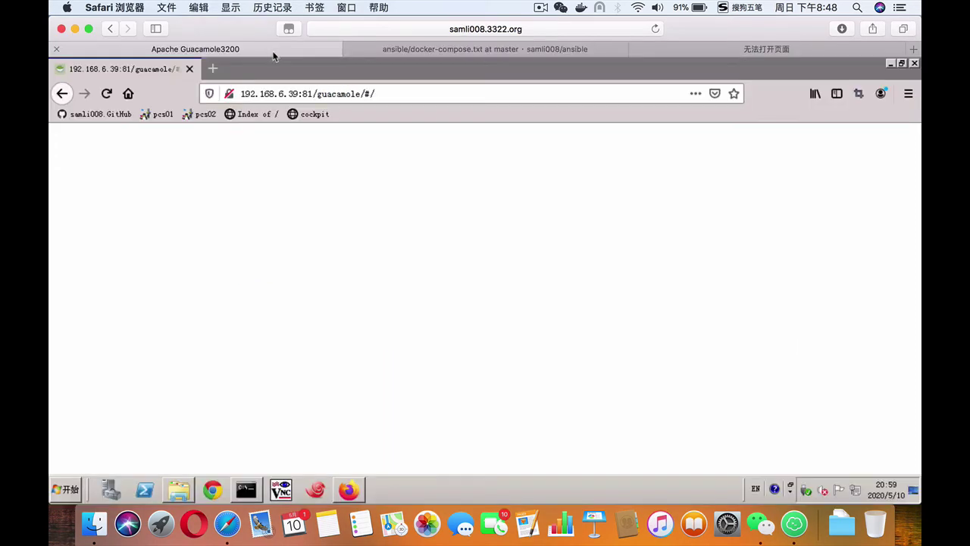
{"action": "left_click", "coordinate": [409, 94]}
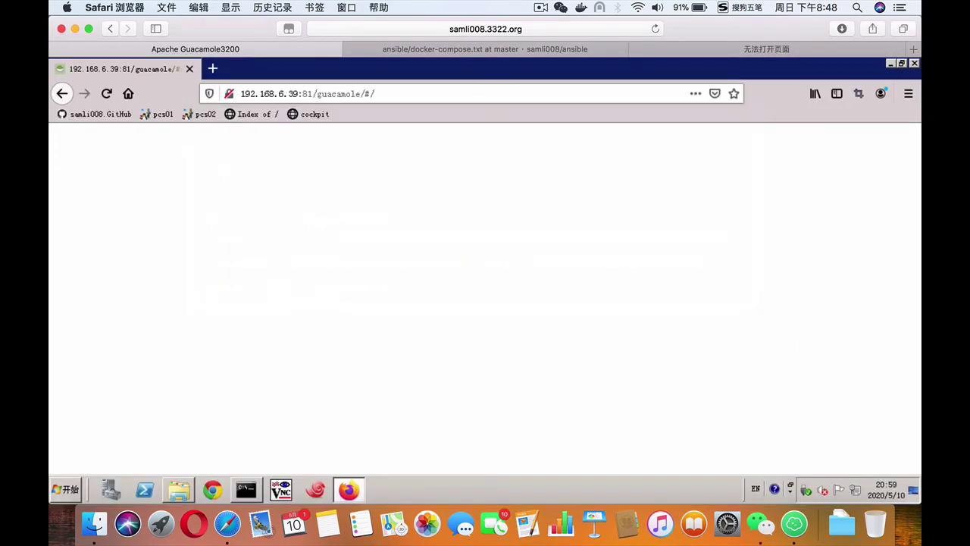
{"action": "left_click", "coordinate": [106, 94]}
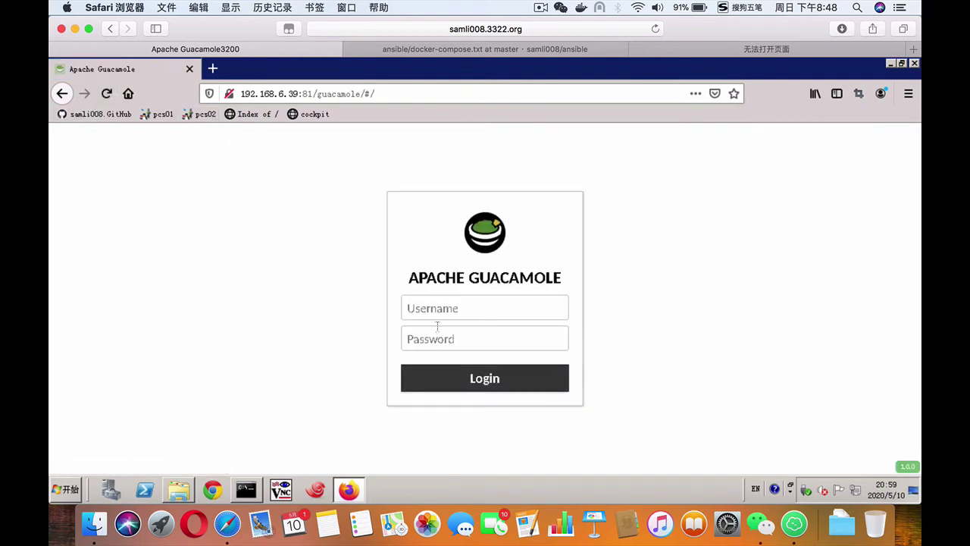
{"action": "left_click", "coordinate": [455, 305]}
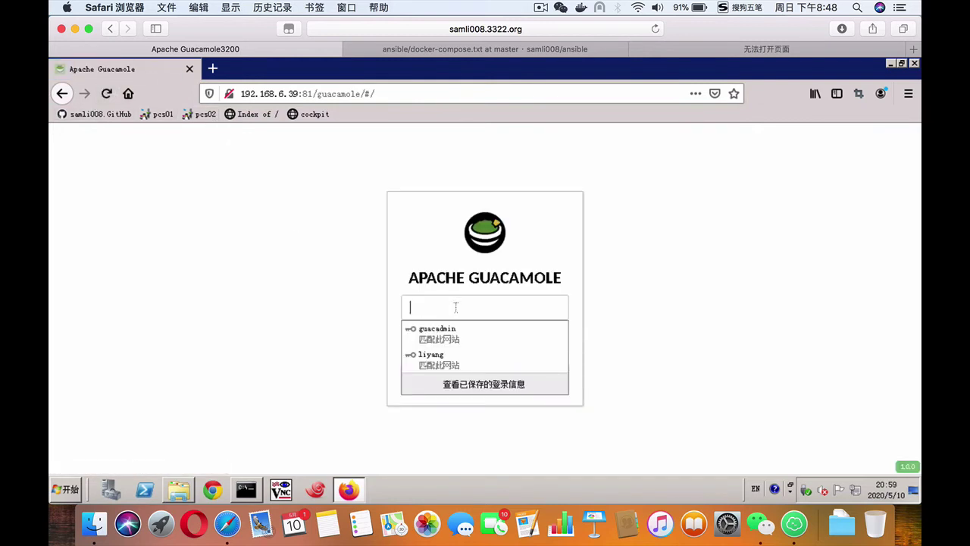
{"action": "left_click", "coordinate": [435, 338]}
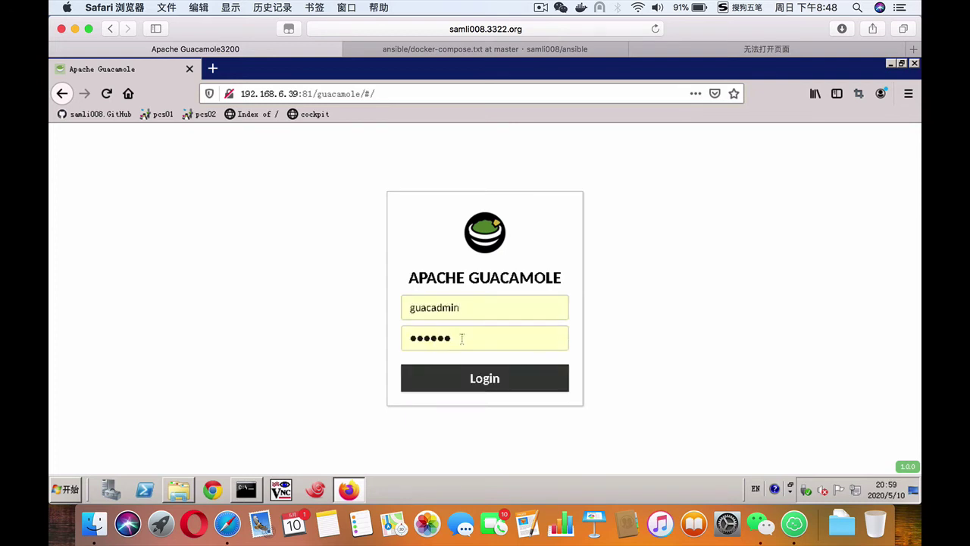
{"action": "key", "text": "BackSpace"}
{"action": "key", "text": "BackSpace"}
{"action": "key", "text": "BackSpace"}
{"action": "key", "text": "BackSpace"}
{"action": "key", "text": "BackSpace"}
{"action": "key", "text": "BackSpace"}
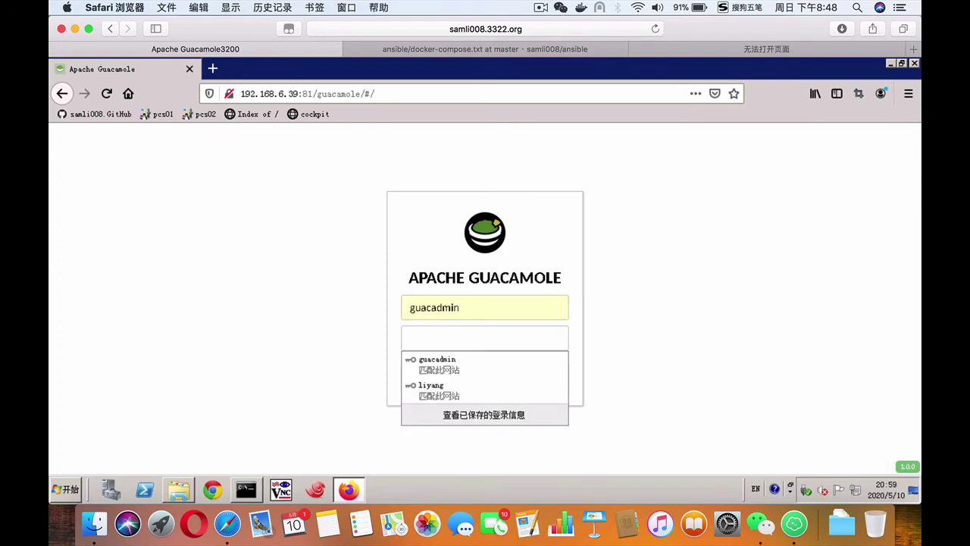
{"action": "type", "text": "gu"}
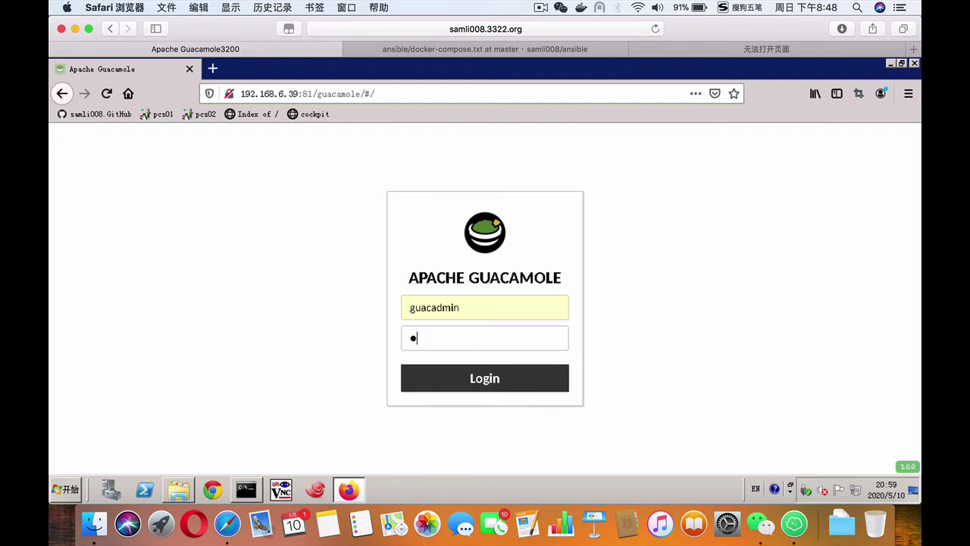
{"action": "type", "text": "uacamin"}
{"action": "key", "text": "Return"}
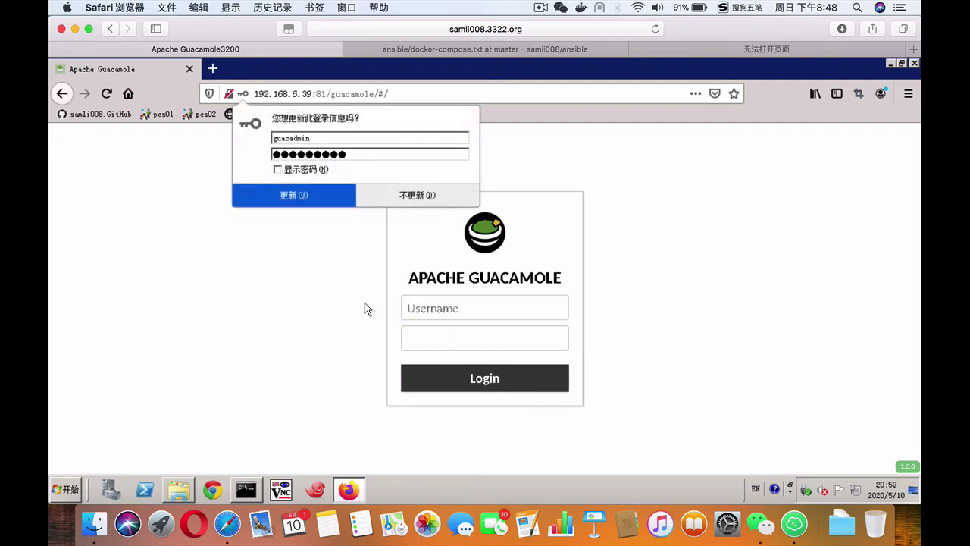
{"action": "left_click", "coordinate": [303, 200]}
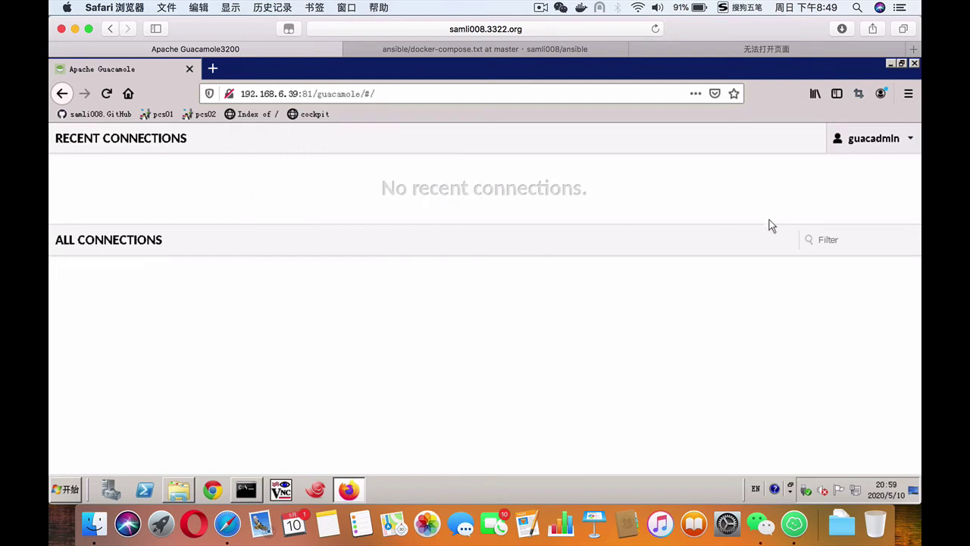
Step: Open the Preferences page in guacadmin's Guacamole settings
{"action": "left_click", "coordinate": [873, 144]}
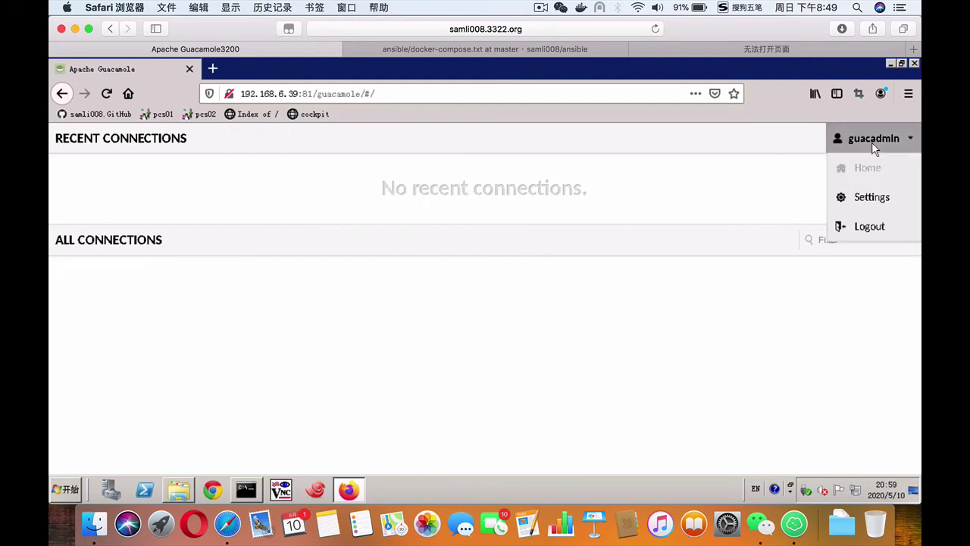
{"action": "left_click", "coordinate": [870, 198]}
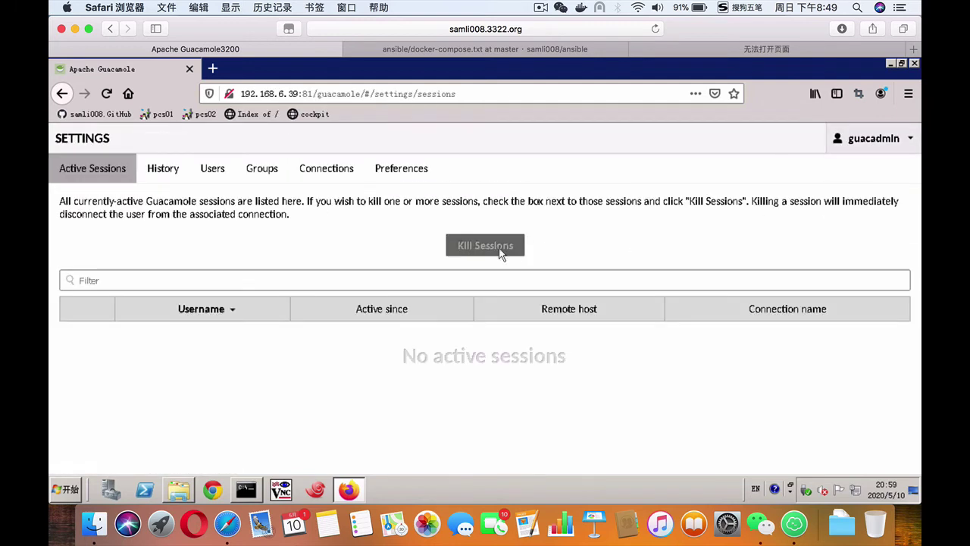
{"action": "left_click", "coordinate": [400, 169]}
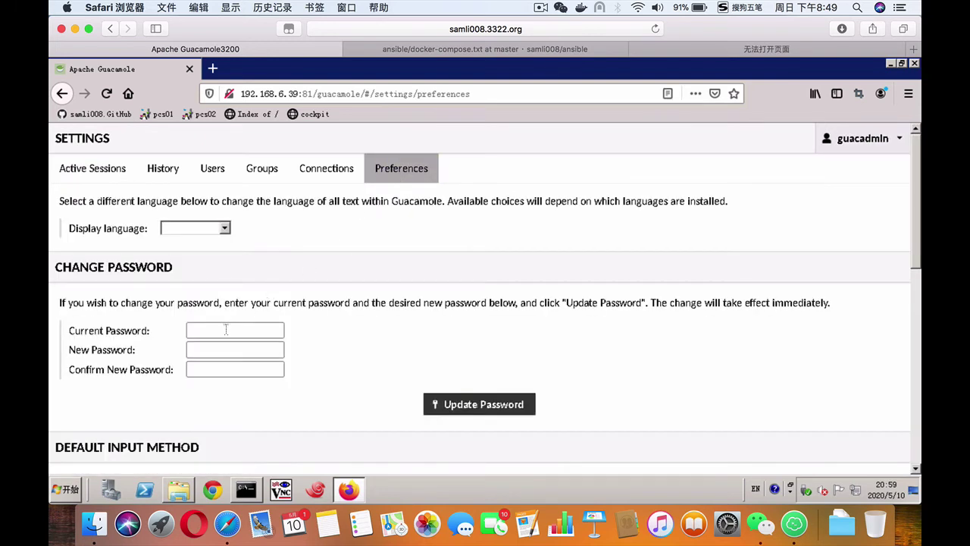
Step: Change the guacadmin password, confirm the success message, and go to the Connections page
{"action": "left_click", "coordinate": [225, 329]}
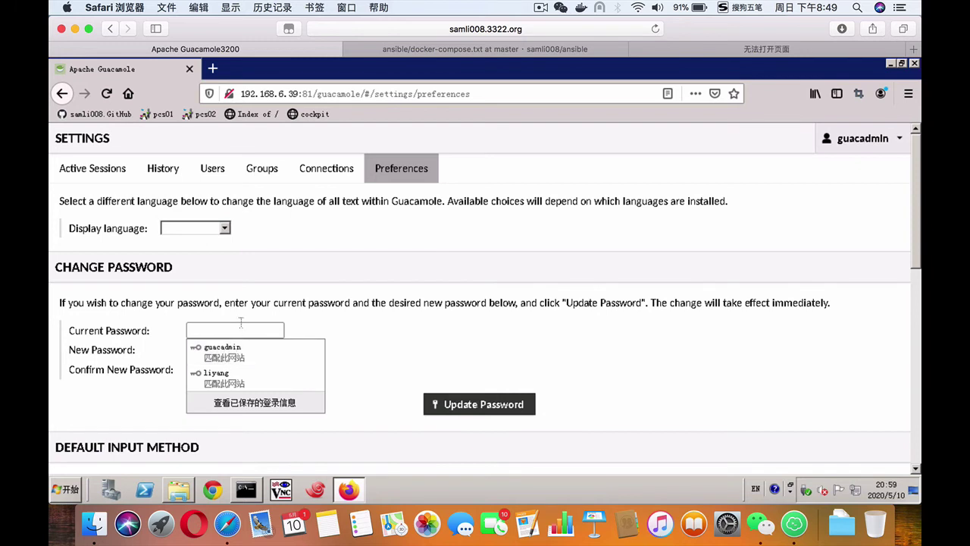
{"action": "key", "text": "Escape"}
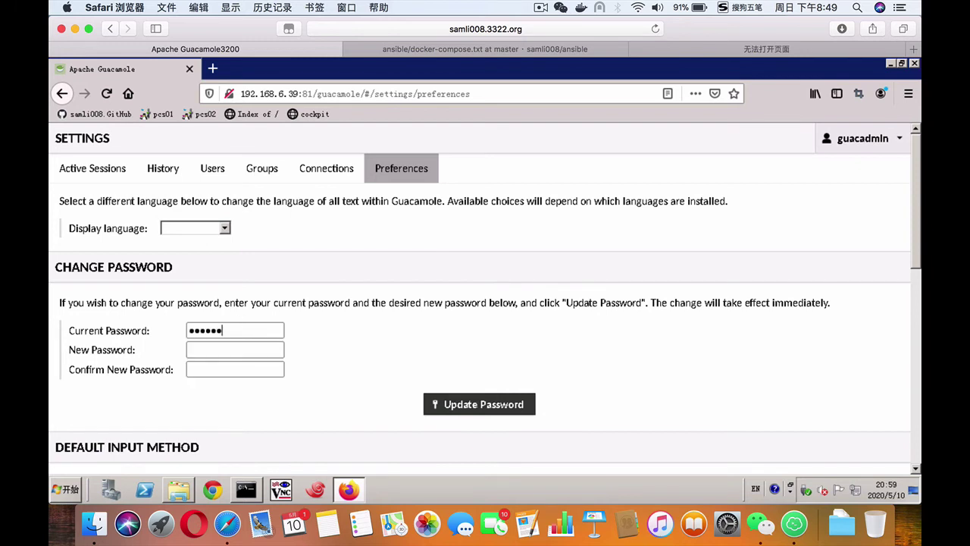
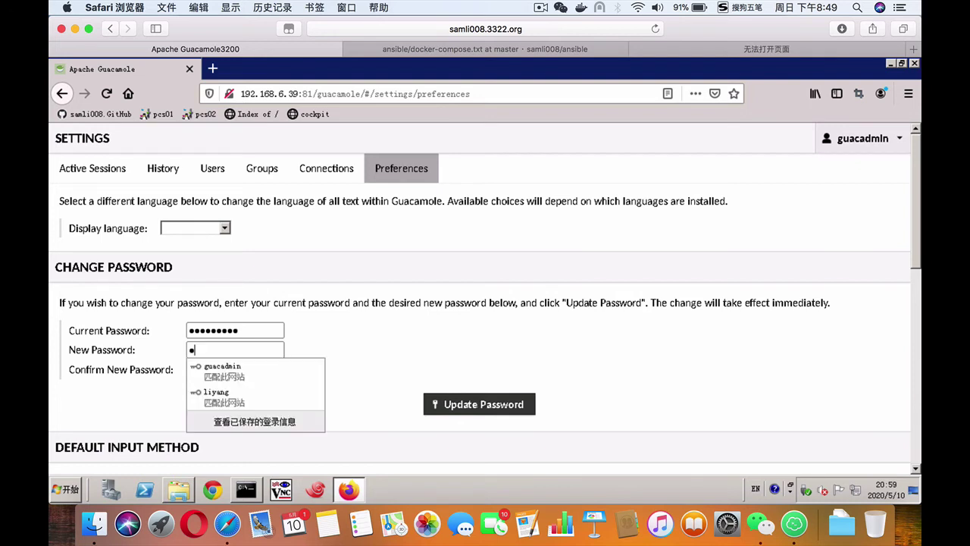
{"action": "key", "text": "Tab"}
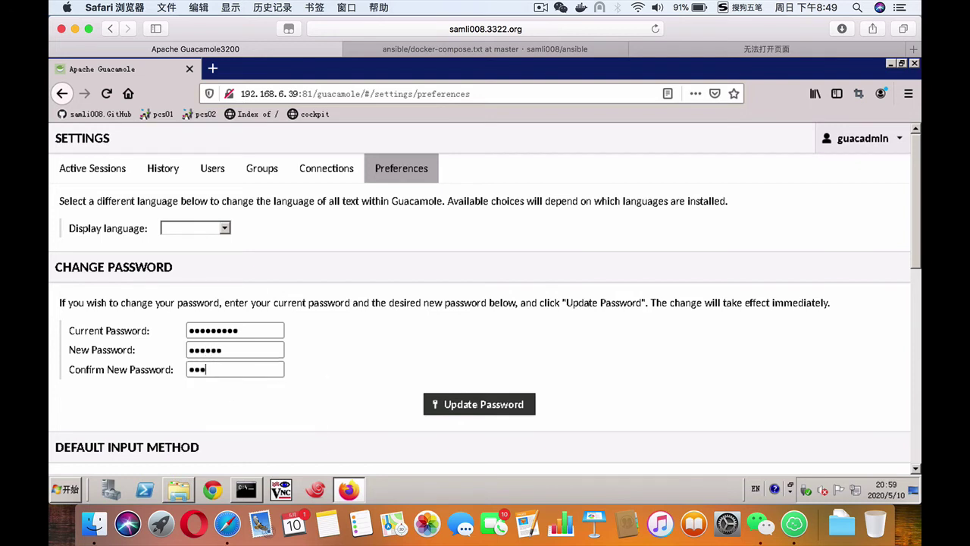
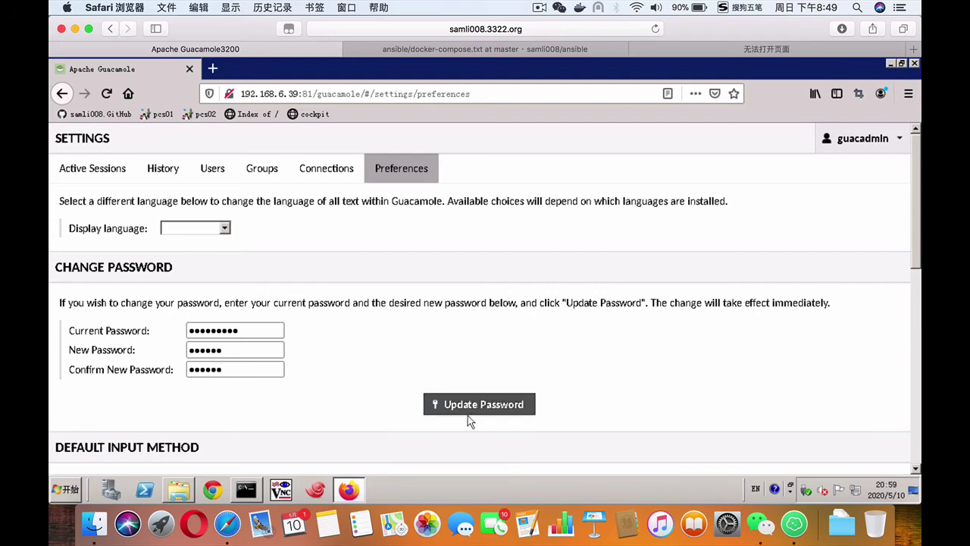
{"action": "left_click", "coordinate": [468, 417]}
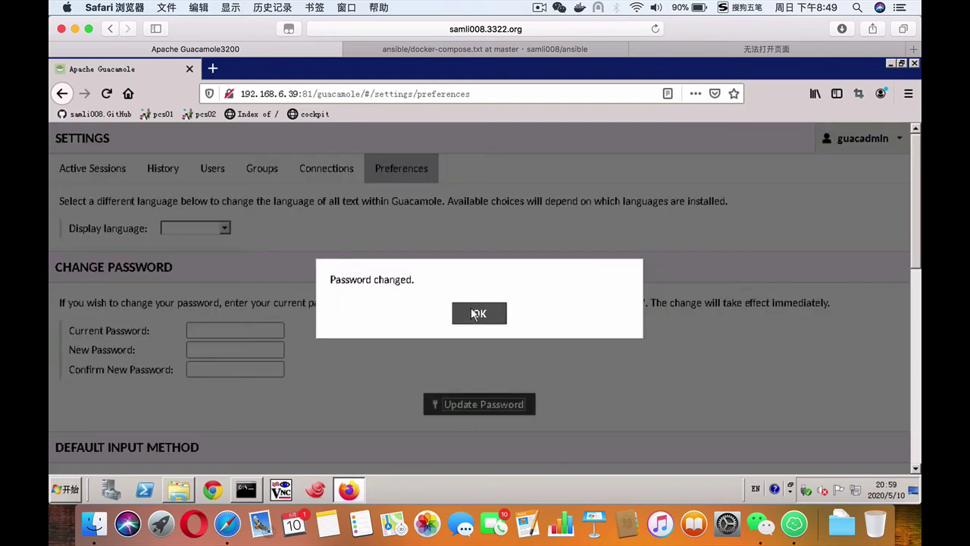
{"action": "left_click", "coordinate": [477, 314]}
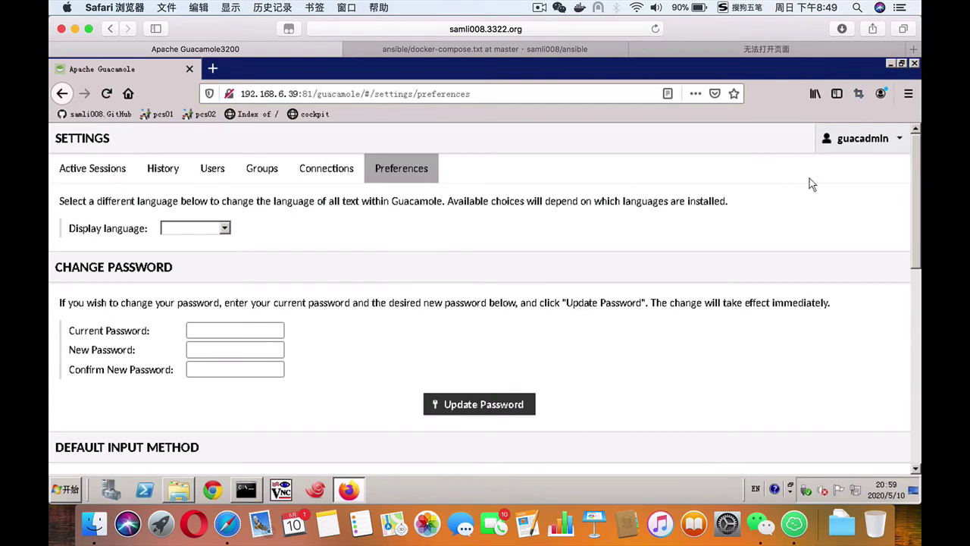
{"action": "left_click", "coordinate": [320, 180]}
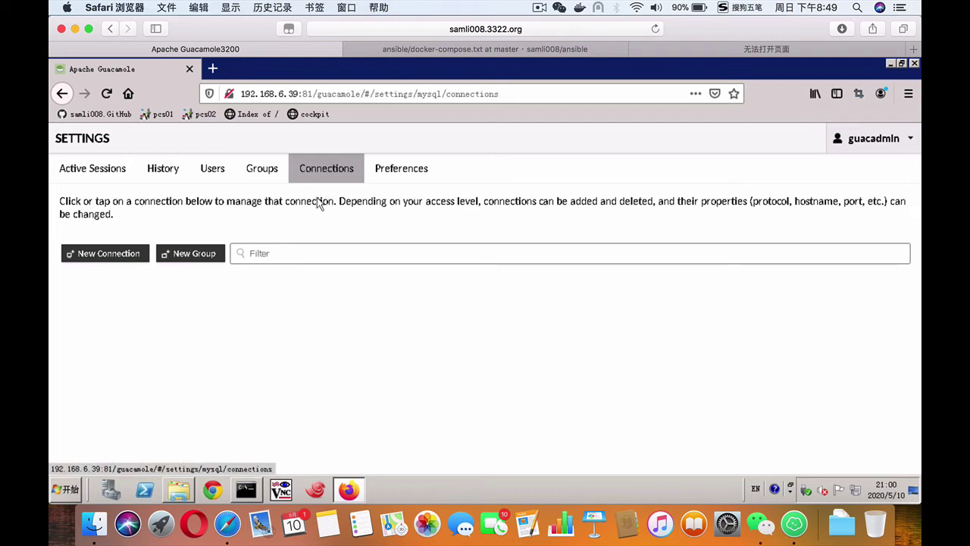
Step: Start a new connection named mole with SSH as its protocol
{"action": "left_click", "coordinate": [98, 258]}
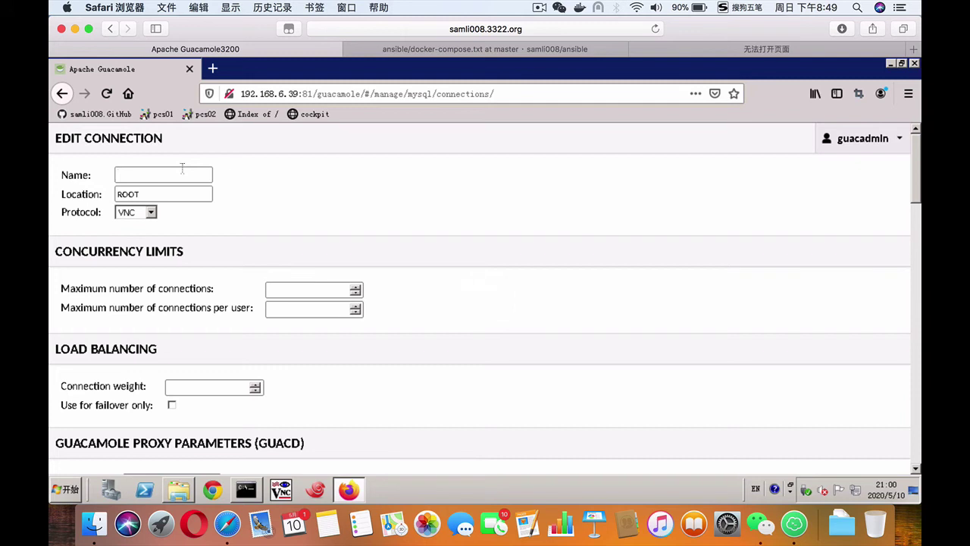
{"action": "type", "text": "mole"}
{"action": "left_click", "coordinate": [150, 213]}
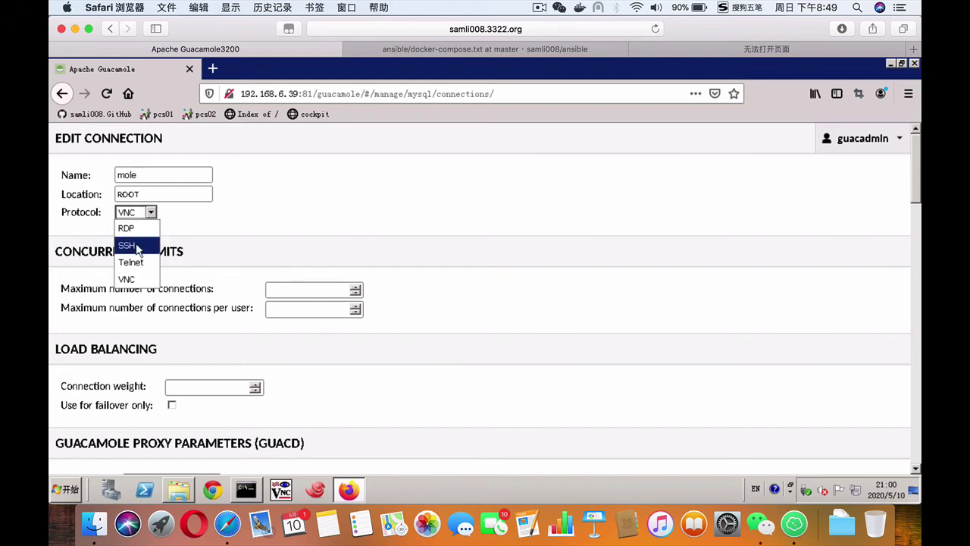
{"action": "left_click", "coordinate": [138, 247]}
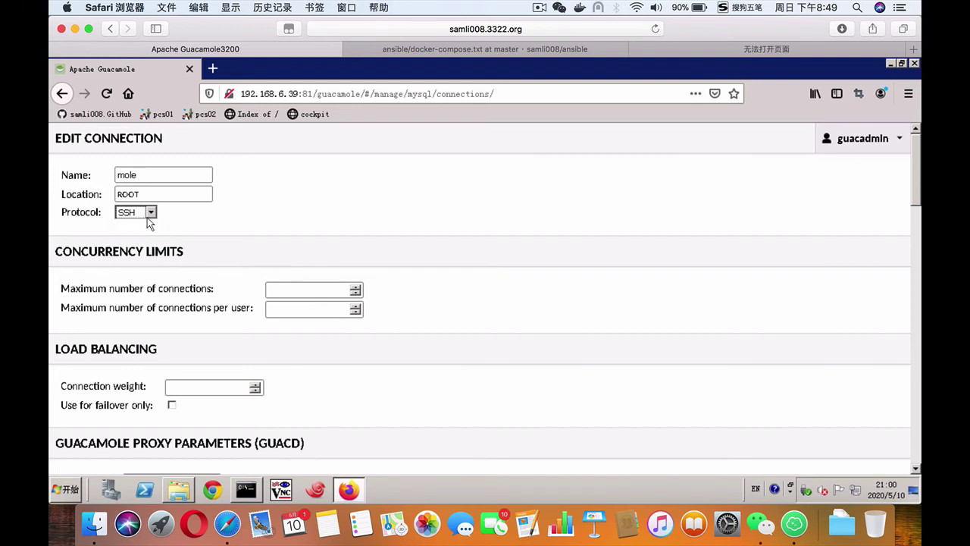
{"action": "left_click", "coordinate": [151, 214]}
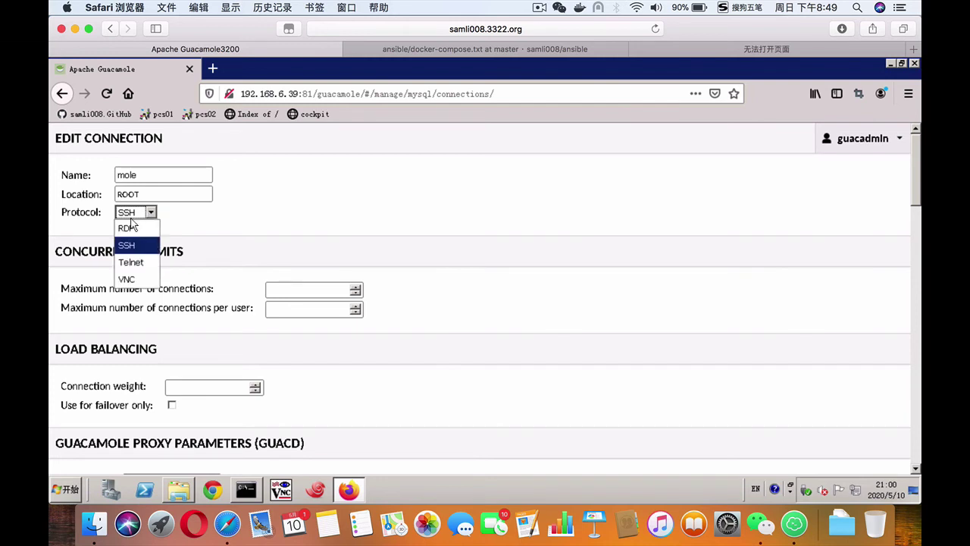
{"action": "left_click", "coordinate": [175, 209]}
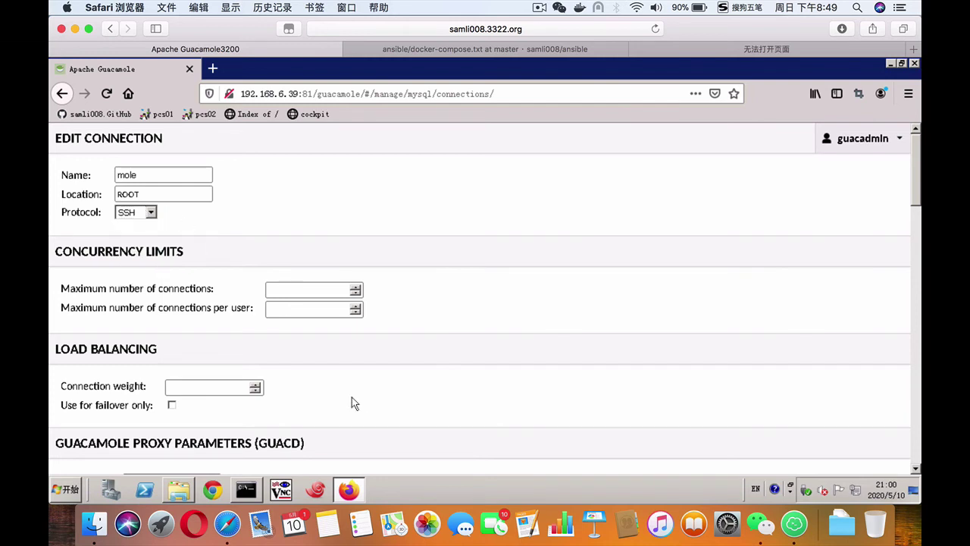
Step: Set mole's hostname to 192.168.6.39, username root, and enter the SSH password
{"action": "scroll", "coordinate": [352, 402], "scroll_direction": "down", "scroll_amount": 5}
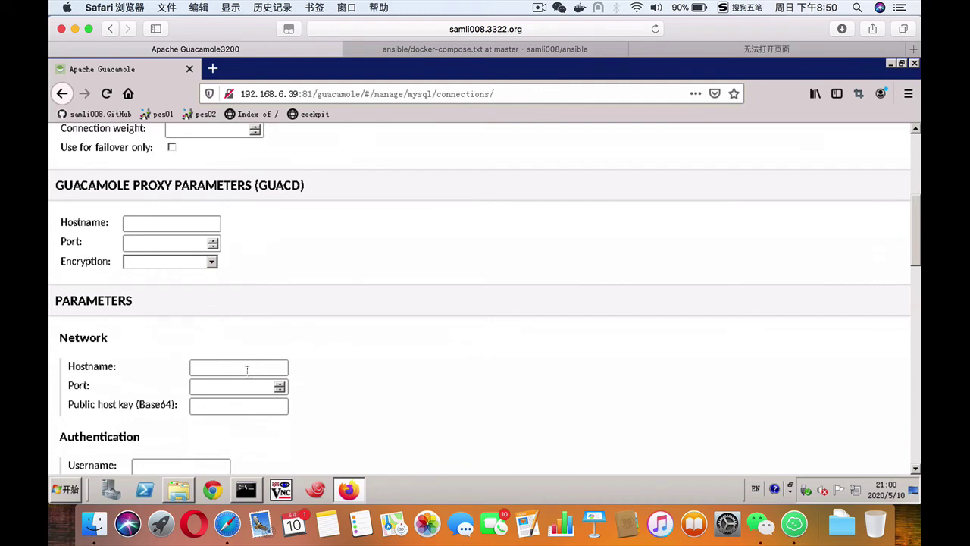
{"action": "type", "text": "192.168.6.39"}
{"action": "scroll", "coordinate": [350, 399], "scroll_direction": "down", "scroll_amount": 8}
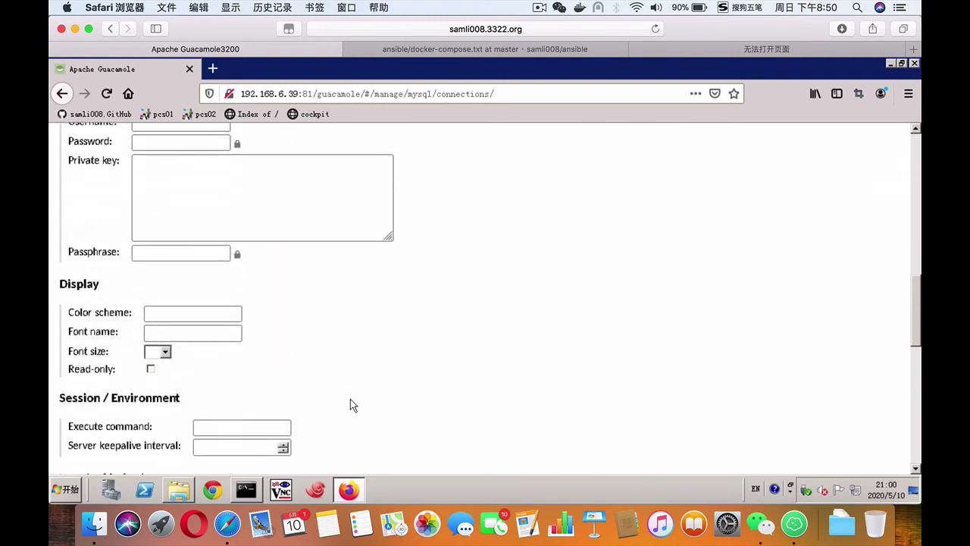
{"action": "scroll", "coordinate": [332, 364], "scroll_direction": "up", "scroll_amount": 1}
{"action": "scroll", "coordinate": [331, 364], "scroll_direction": "up", "scroll_amount": 3}
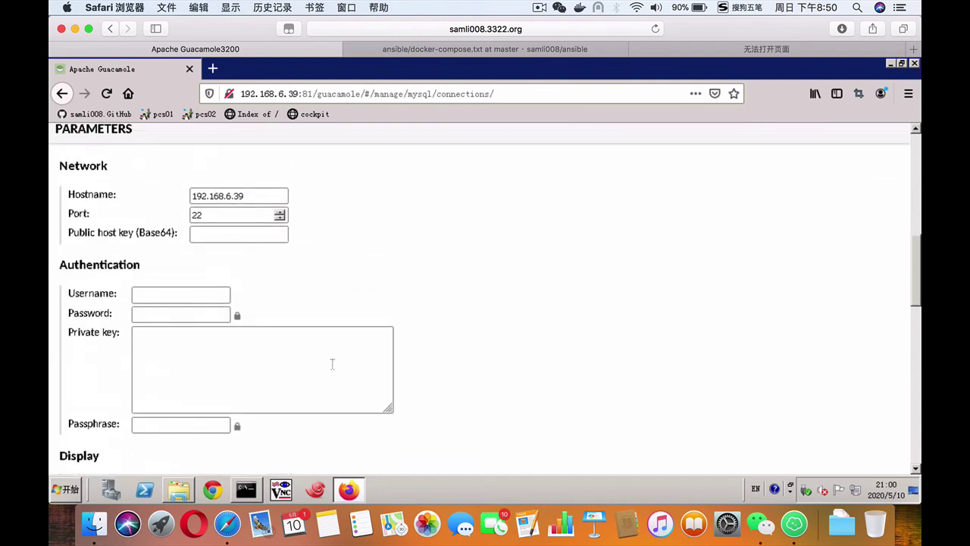
{"action": "left_click", "coordinate": [173, 292]}
{"action": "type", "text": "root"}
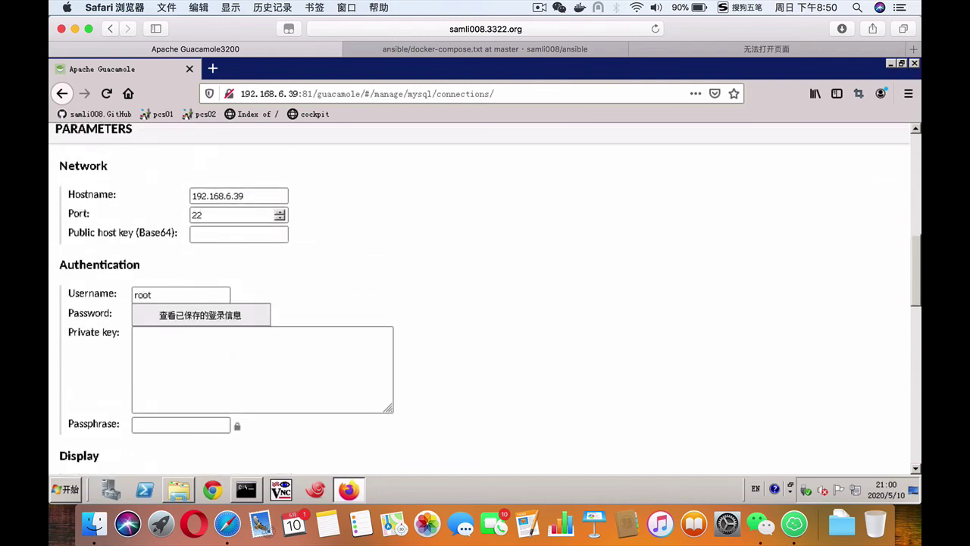
{"action": "key", "text": "Tab"}
{"action": "type", "text": "••••••"}
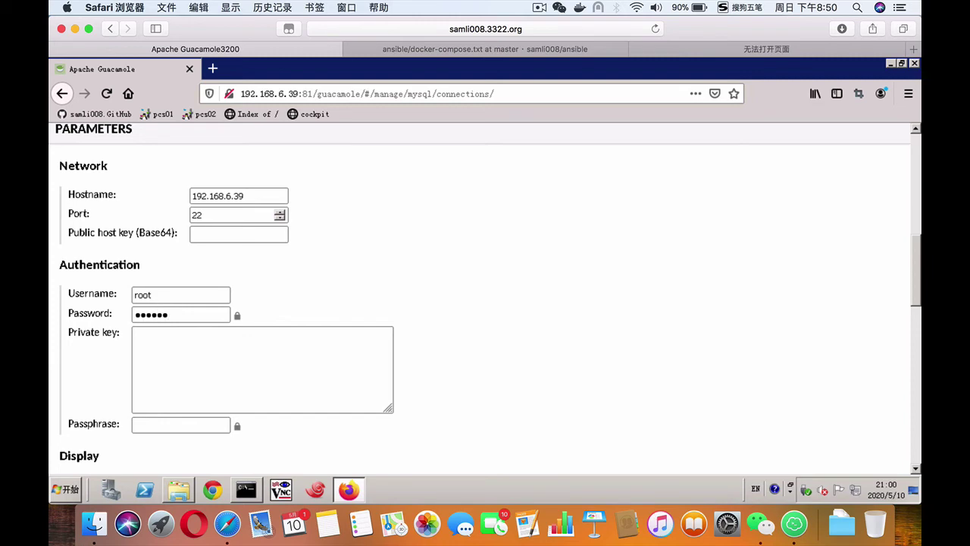
Step: Save the mole connection and start a second new connection named win2008
{"action": "scroll", "coordinate": [570, 363], "scroll_direction": "down", "scroll_amount": 2}
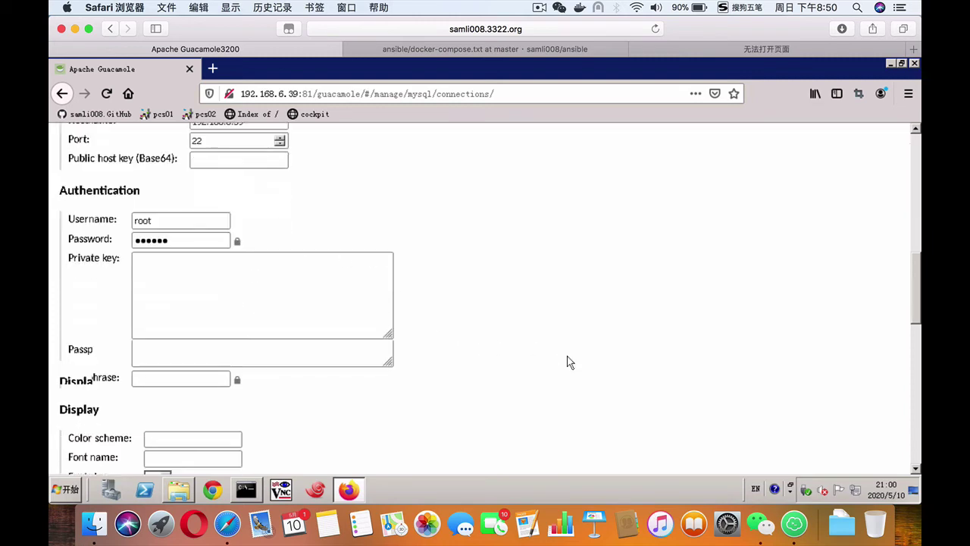
{"action": "scroll", "coordinate": [570, 362], "scroll_direction": "down", "scroll_amount": 15}
{"action": "left_click", "coordinate": [437, 379]}
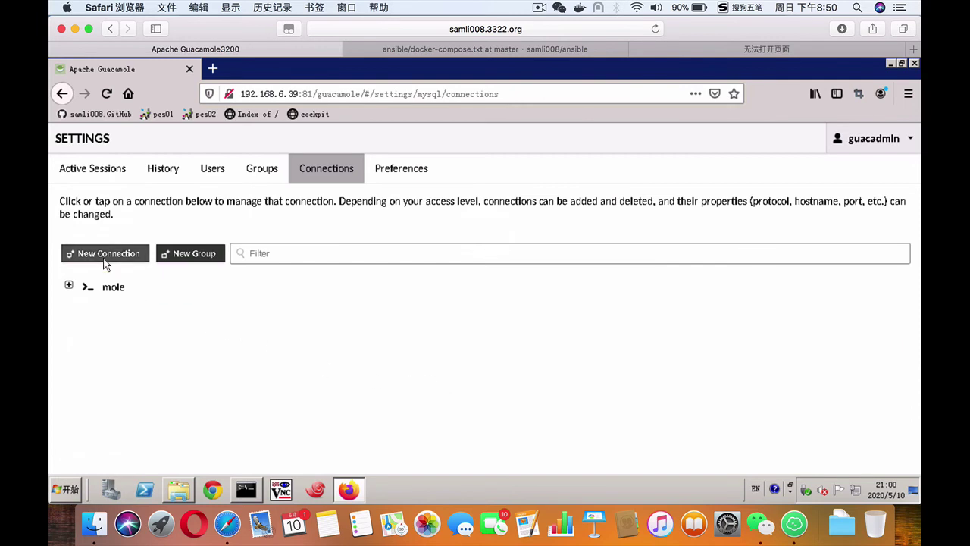
{"action": "left_click", "coordinate": [105, 259]}
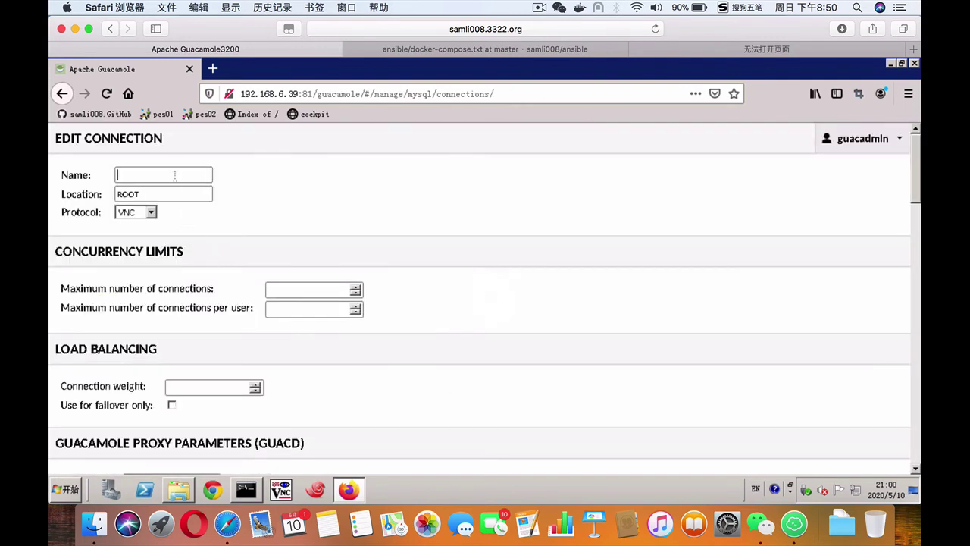
{"action": "type", "text": "win2008"}
Step: Set win2008 to the RDP protocol with hostname 192.168.6.42 and port 3389
{"action": "left_click", "coordinate": [151, 213]}
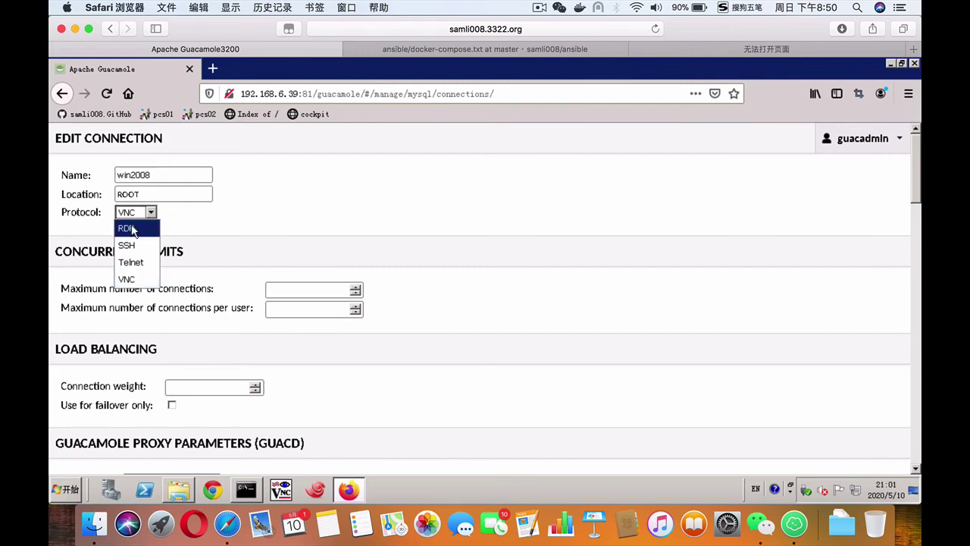
{"action": "left_click", "coordinate": [126, 229]}
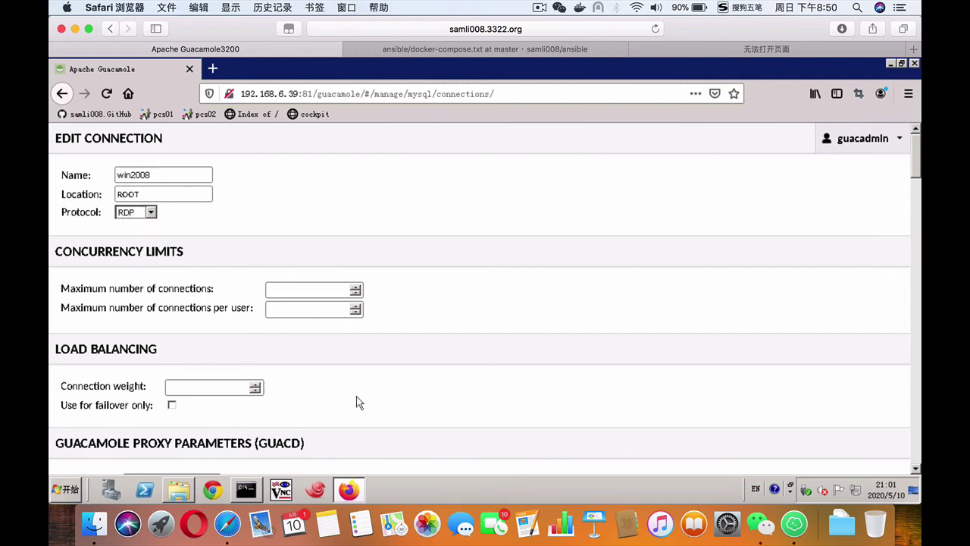
{"action": "scroll", "coordinate": [360, 402], "scroll_direction": "down", "scroll_amount": 10}
{"action": "scroll", "coordinate": [359, 402], "scroll_direction": "up", "scroll_amount": 5}
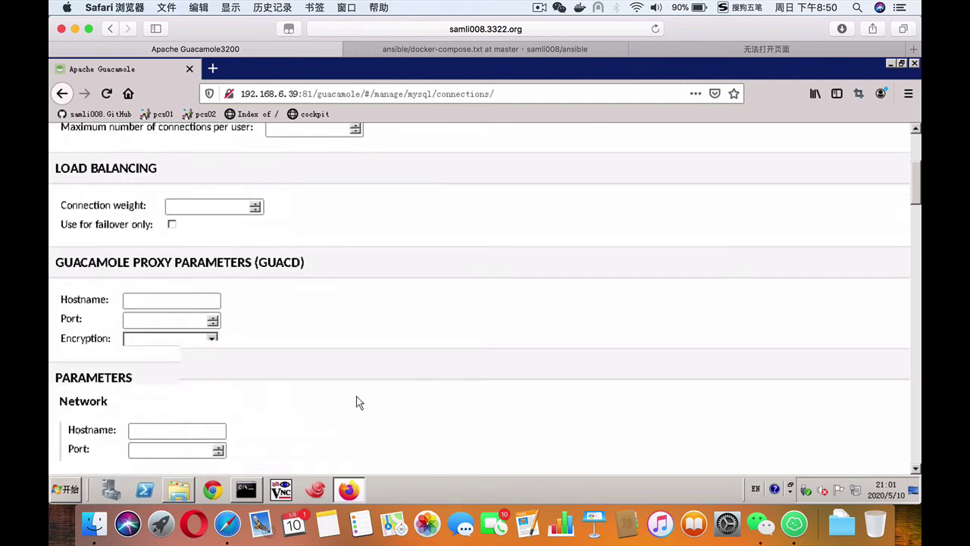
{"action": "scroll", "coordinate": [359, 402], "scroll_direction": "up", "scroll_amount": 2}
{"action": "scroll", "coordinate": [359, 403], "scroll_direction": "down", "scroll_amount": 2}
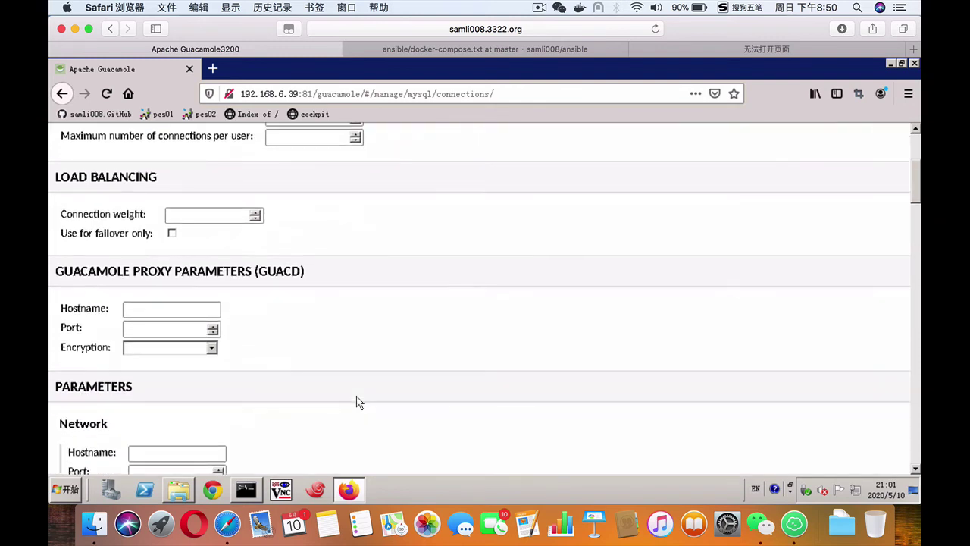
{"action": "scroll", "coordinate": [359, 402], "scroll_direction": "down", "scroll_amount": 2}
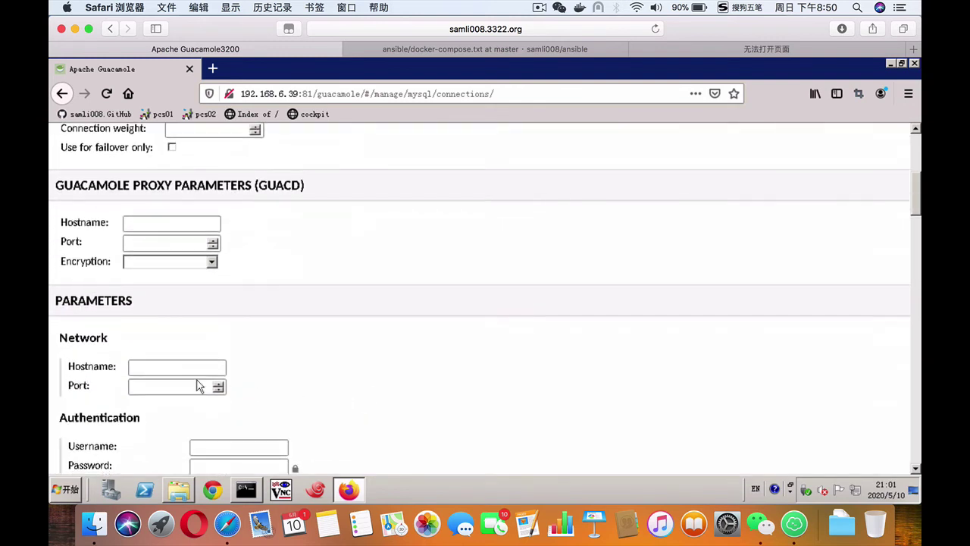
{"action": "type", "text": "192.168."}
{"action": "type", "text": "6.42"}
{"action": "type", "text": "3389"}
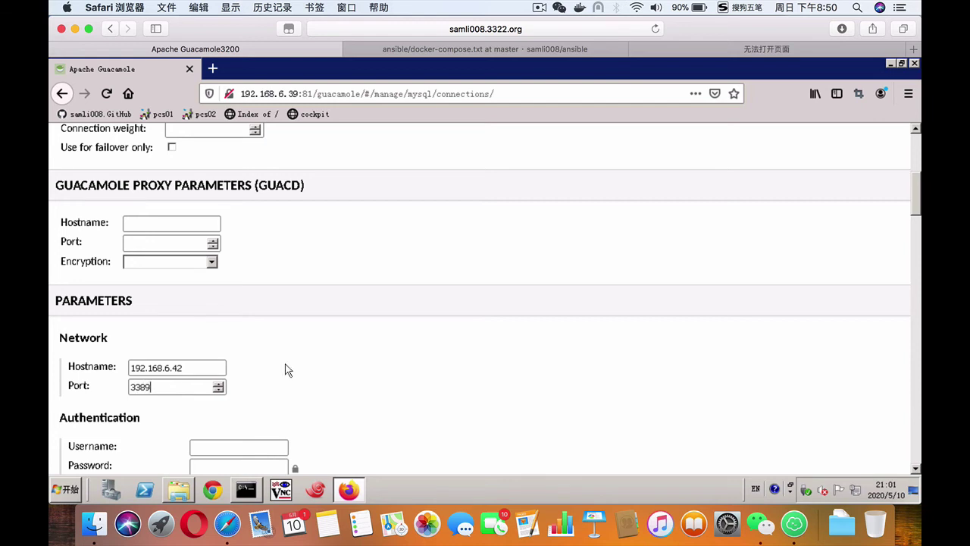
Step: Enter username administrator and its password for win2008, then save the connection
{"action": "scroll", "coordinate": [323, 376], "scroll_direction": "down", "scroll_amount": 5}
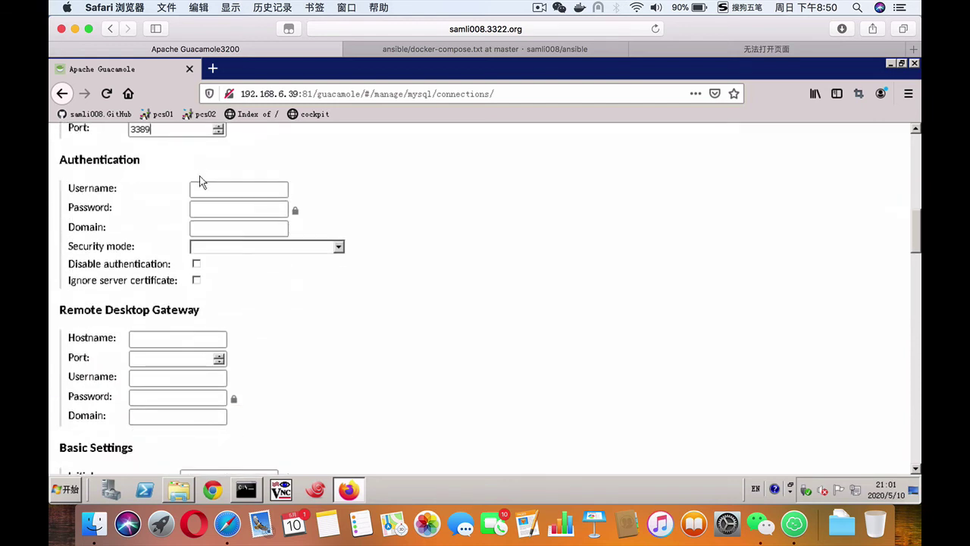
{"action": "type", "text": "administrator"}
{"action": "key", "text": "Tab"}
{"action": "type", "text": "••"}
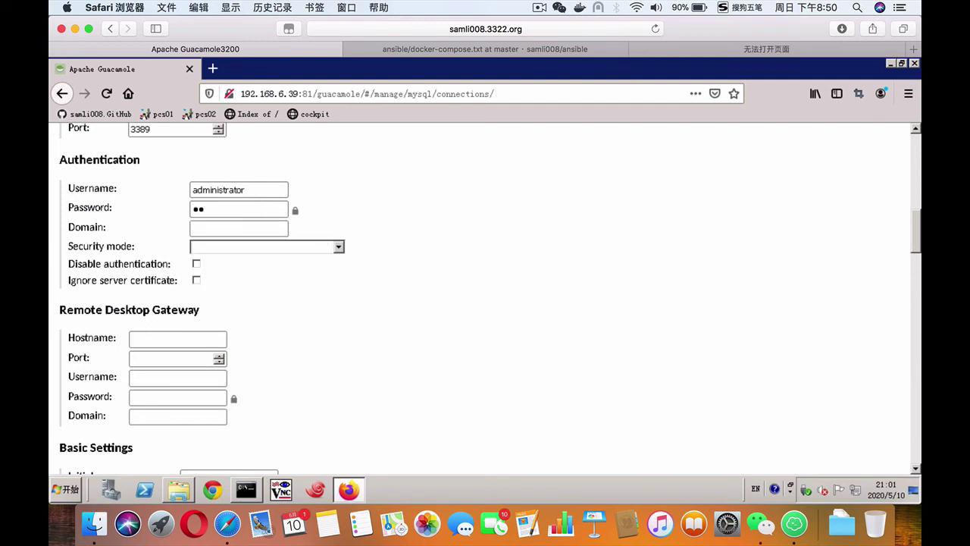
{"action": "type", "text": "•••••••••"}
{"action": "scroll", "coordinate": [419, 358], "scroll_direction": "down", "scroll_amount": 10}
{"action": "scroll", "coordinate": [419, 357], "scroll_direction": "down", "scroll_amount": 15}
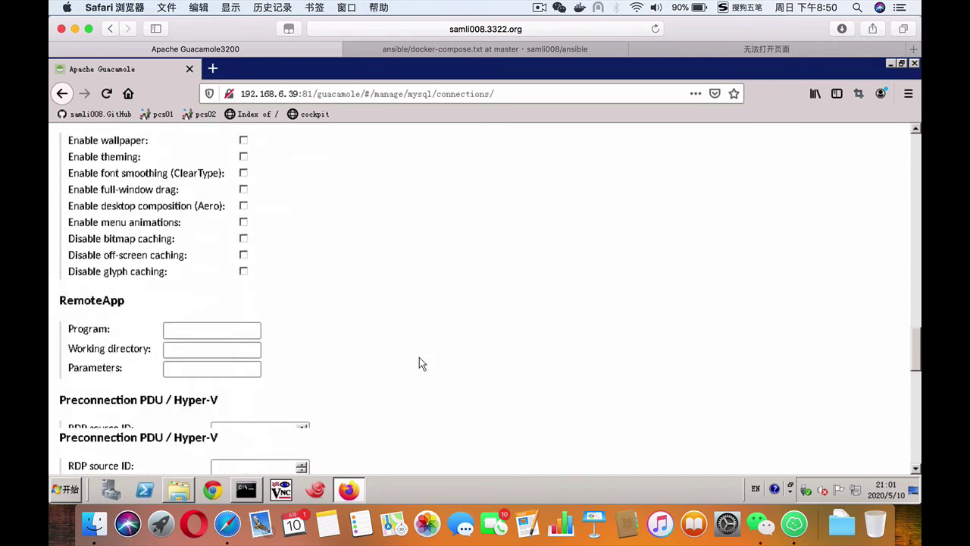
{"action": "left_click", "coordinate": [448, 379]}
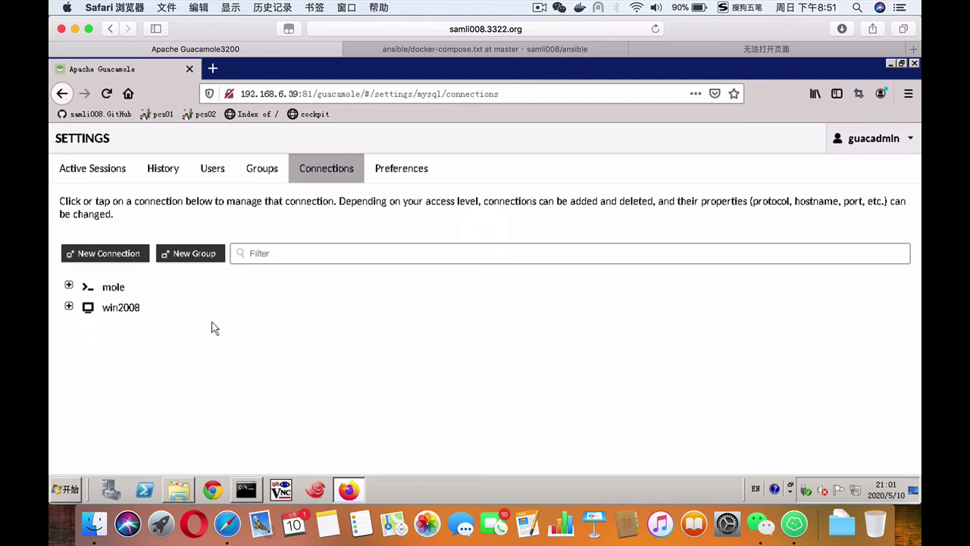
{"action": "left_click", "coordinate": [209, 170]}
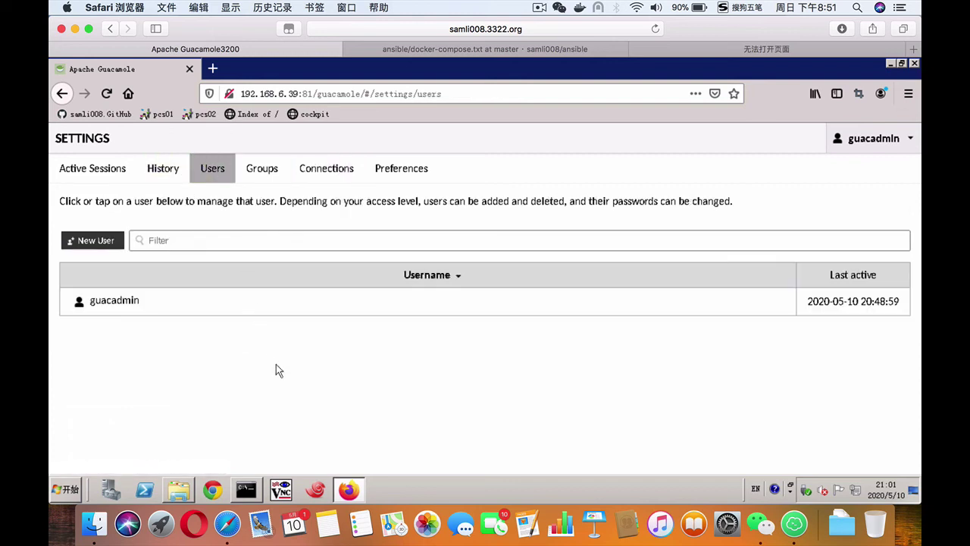
{"action": "left_click", "coordinate": [102, 241]}
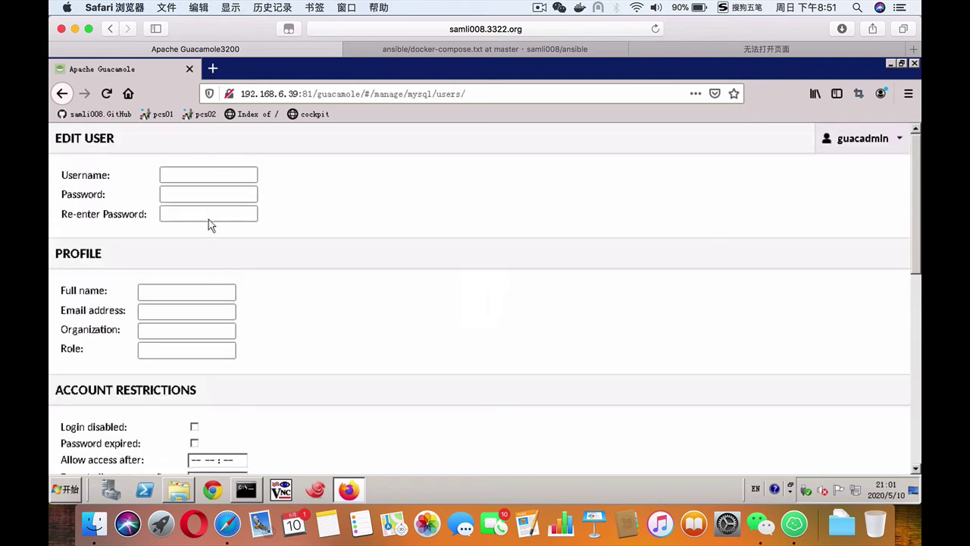
{"action": "left_click", "coordinate": [217, 174]}
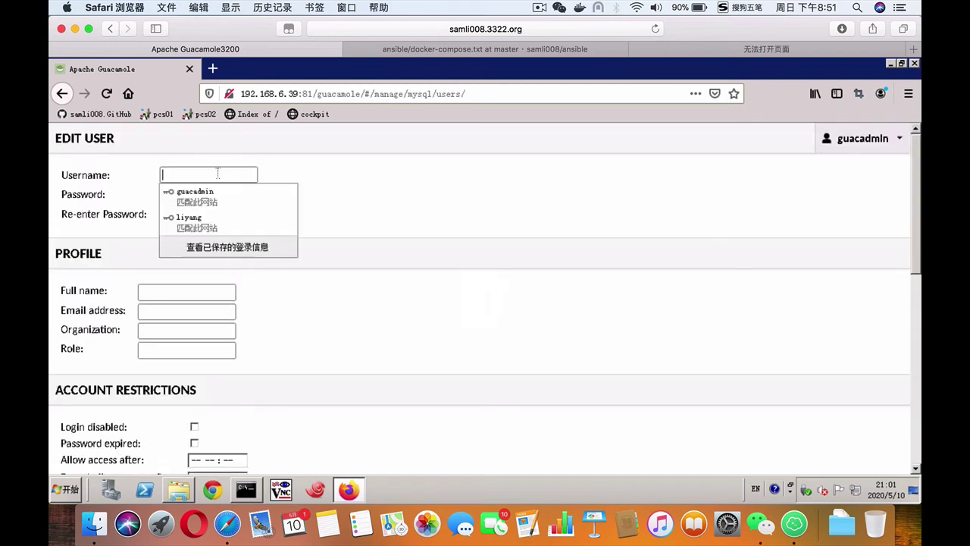
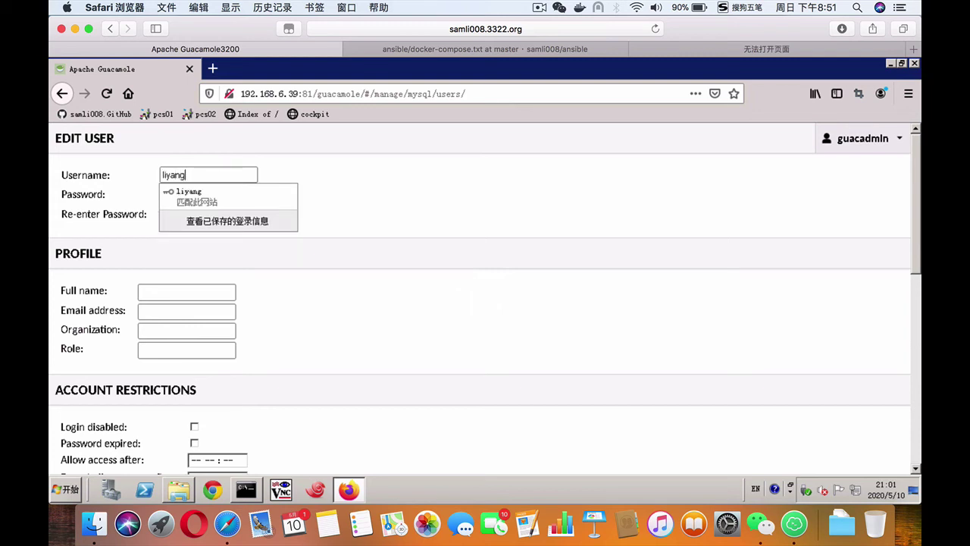
{"action": "key", "text": "Tab"}
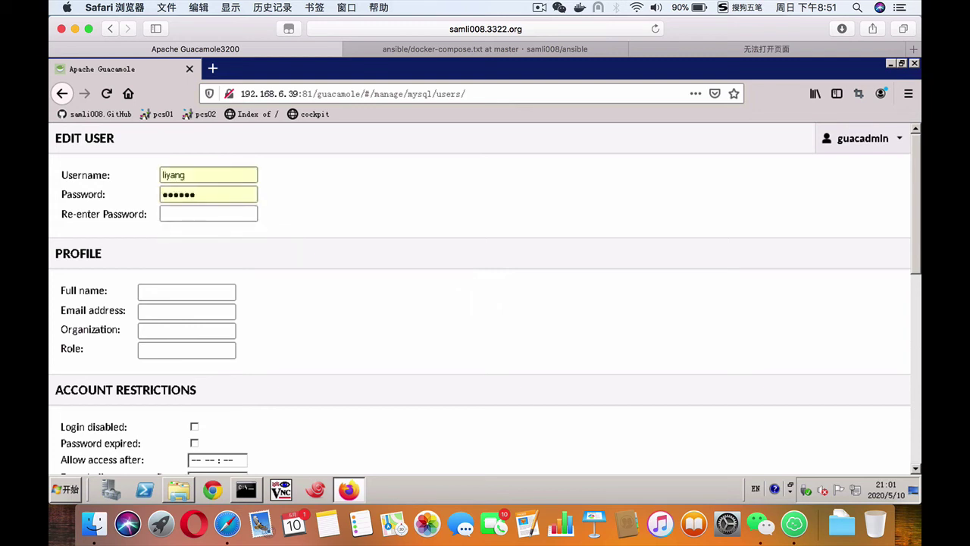
{"action": "key", "text": "BackSpace"}
{"action": "key", "text": "BackSpace"}
{"action": "key", "text": "BackSpace"}
{"action": "key", "text": "BackSpace"}
{"action": "key", "text": "BackSpace"}
{"action": "key", "text": "BackSpace"}
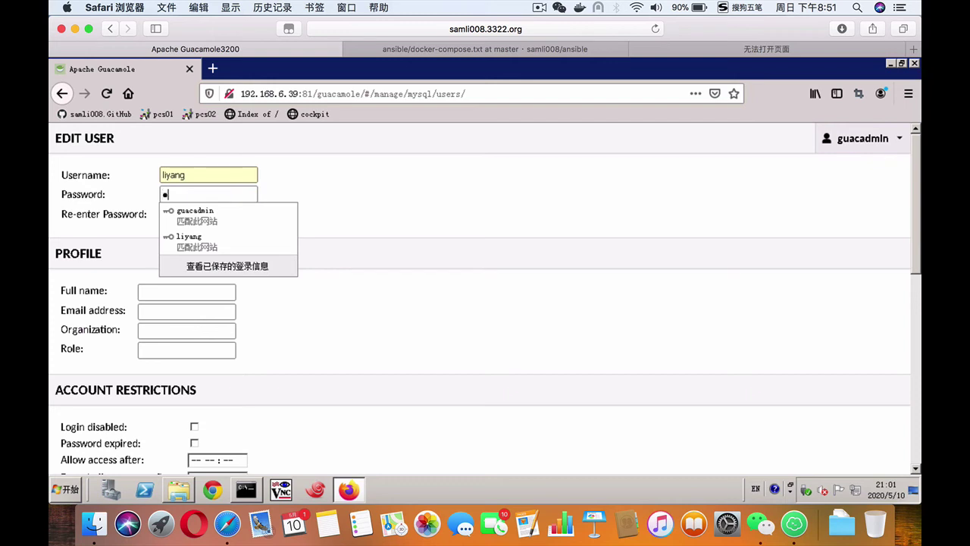
{"action": "key", "text": "Tab"}
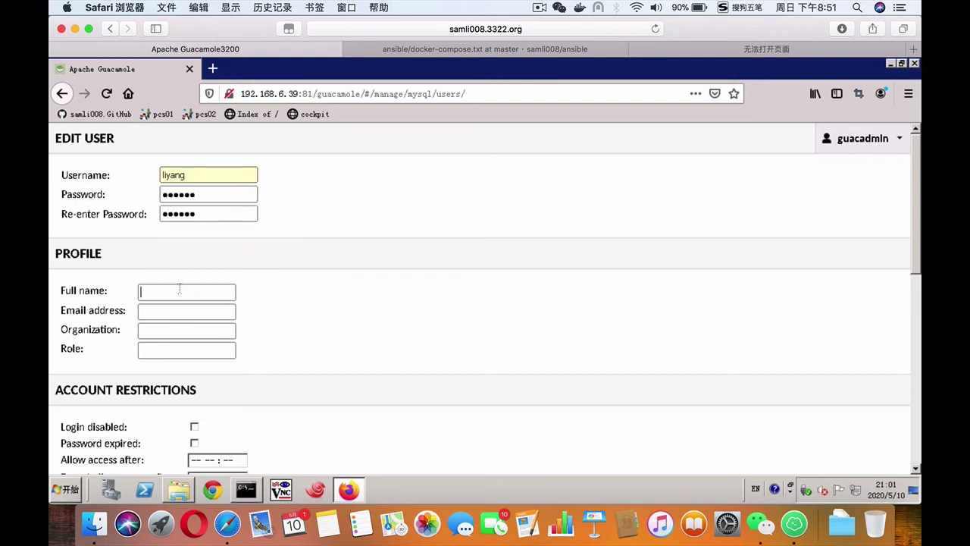
Step: Give liyang access to the mole and win2008 connections and save the user
{"action": "scroll", "coordinate": [491, 339], "scroll_direction": "down", "scroll_amount": 10}
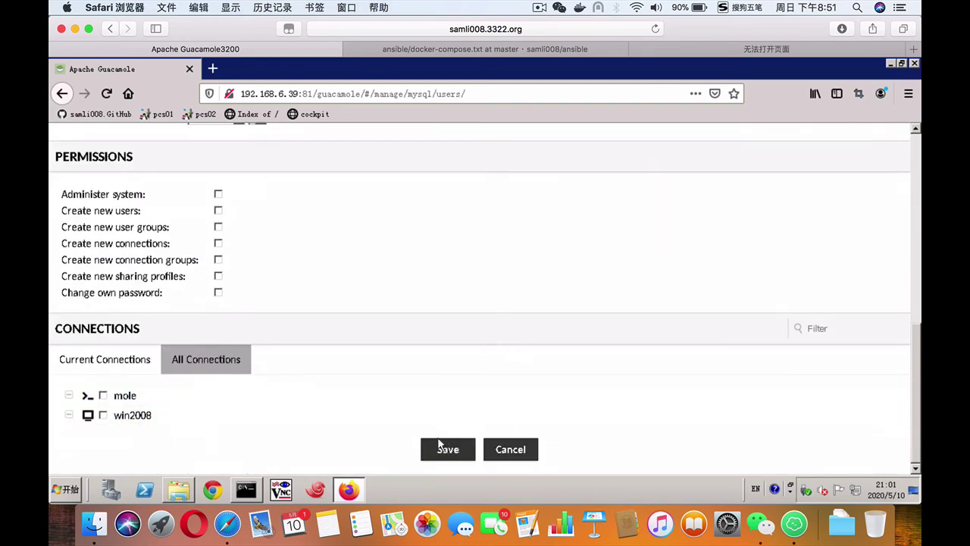
{"action": "left_click", "coordinate": [104, 395]}
{"action": "left_click", "coordinate": [103, 415]}
{"action": "left_click", "coordinate": [446, 452]}
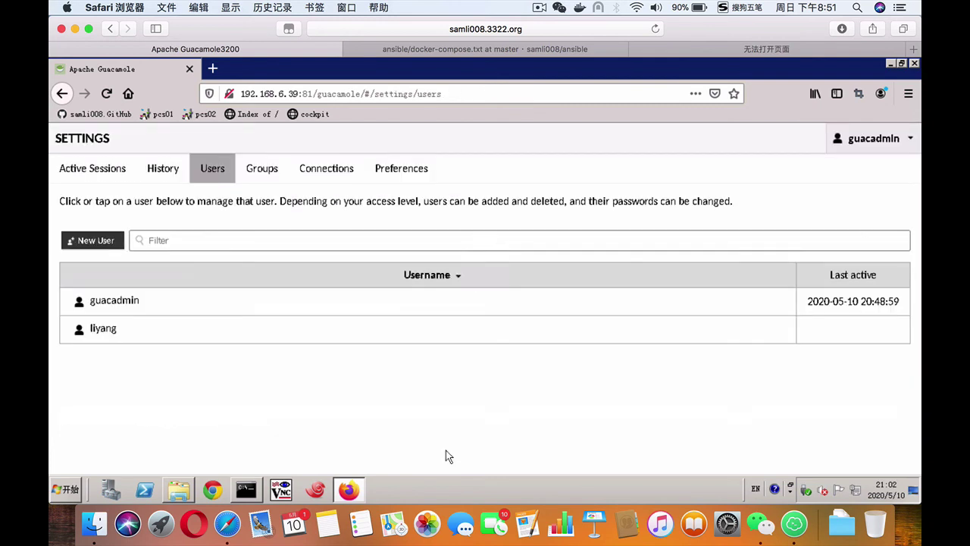
Step: Log out of guacadmin and sign in to Guacamole as liyang
{"action": "left_click", "coordinate": [865, 148]}
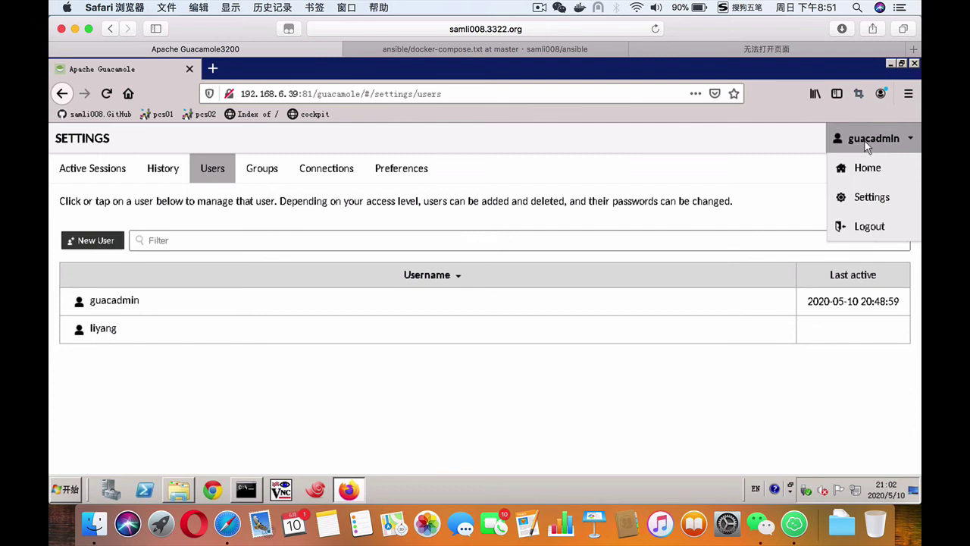
{"action": "left_click", "coordinate": [867, 226]}
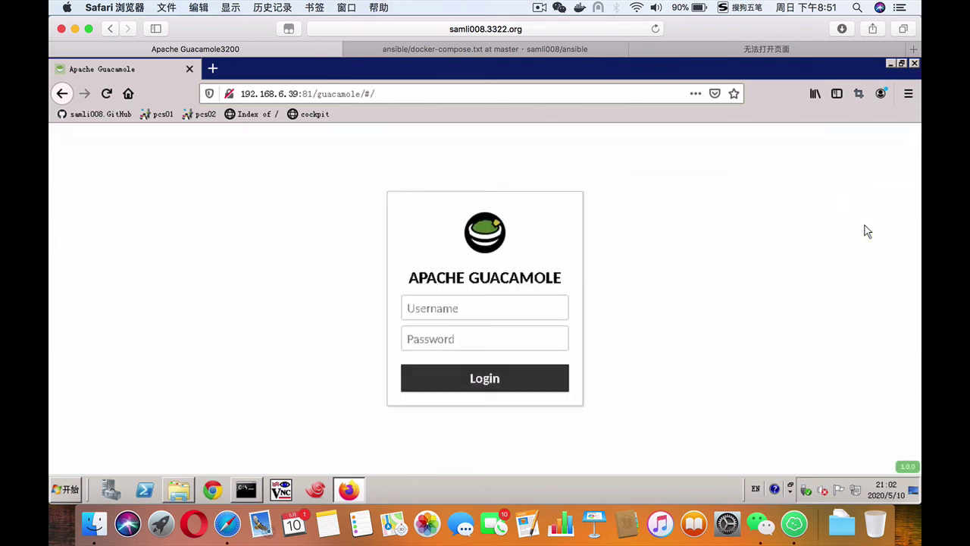
{"action": "left_click", "coordinate": [468, 308]}
{"action": "type", "text": "liya"}
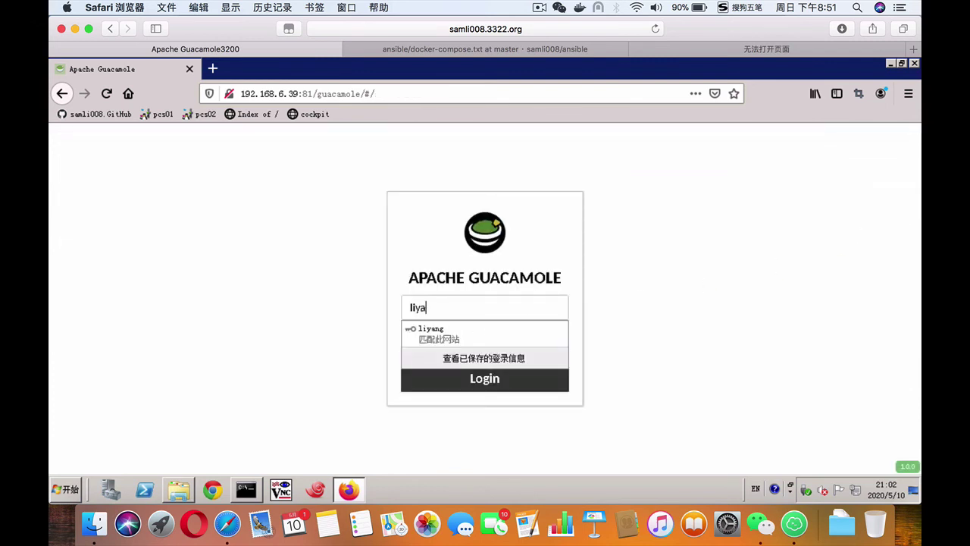
{"action": "key", "text": "Down"}
{"action": "key", "text": "Return"}
{"action": "key", "text": "BackSpace"}
{"action": "key", "text": "BackSpace"}
{"action": "key", "text": "BackSpace"}
{"action": "key", "text": "BackSpace"}
{"action": "key", "text": "BackSpace"}
{"action": "key", "text": "BackSpace"}
{"action": "key", "text": "BackSpace"}
{"action": "key", "text": "BackSpace"}
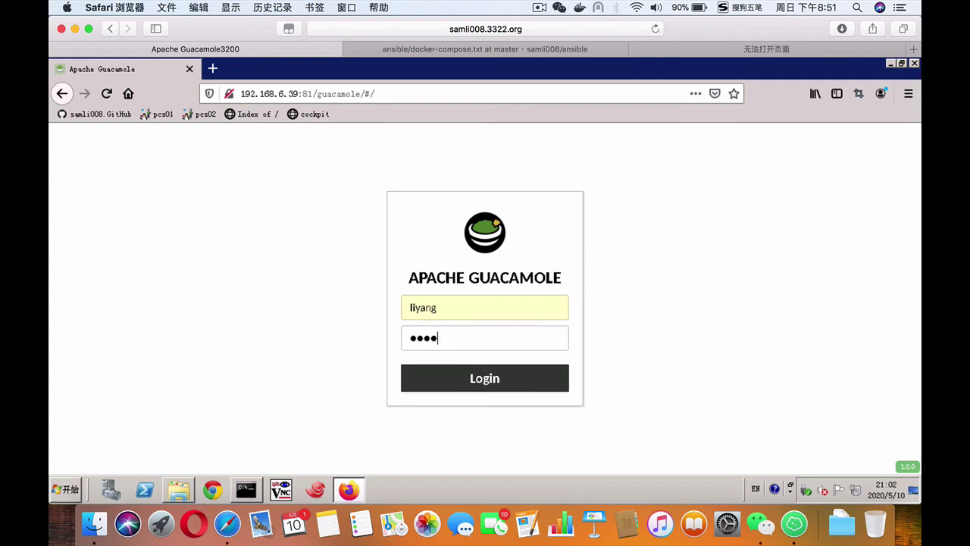
{"action": "key", "text": "Return"}
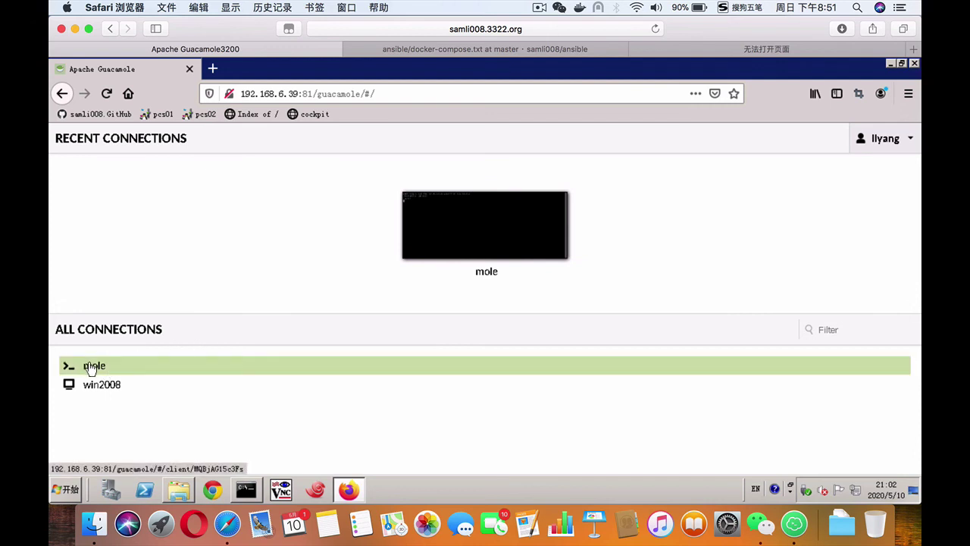
Step: Open the mole SSH session, run docker ps, then exit back to the home page
{"action": "left_click", "coordinate": [85, 366]}
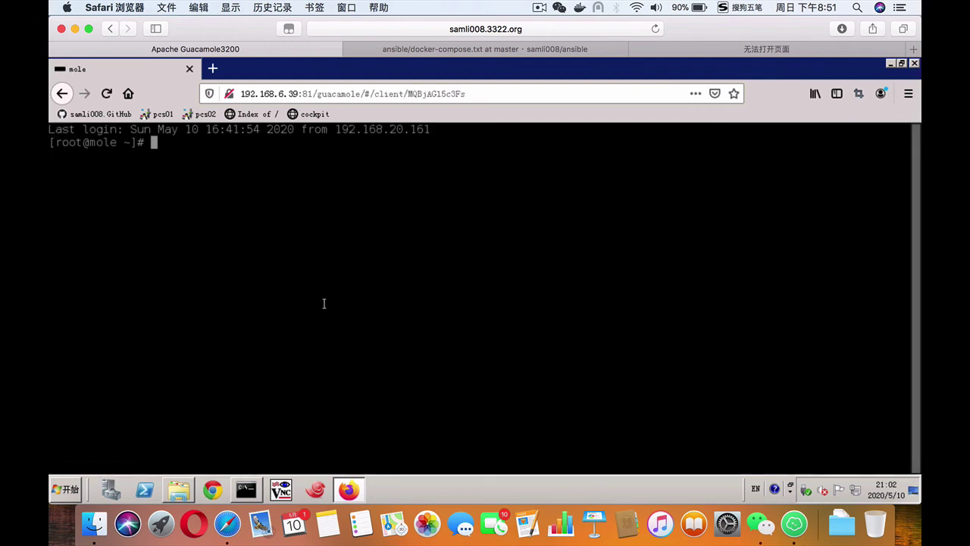
{"action": "key", "text": "Return"}
{"action": "key", "text": "Return"}
{"action": "type", "text": "dock"}
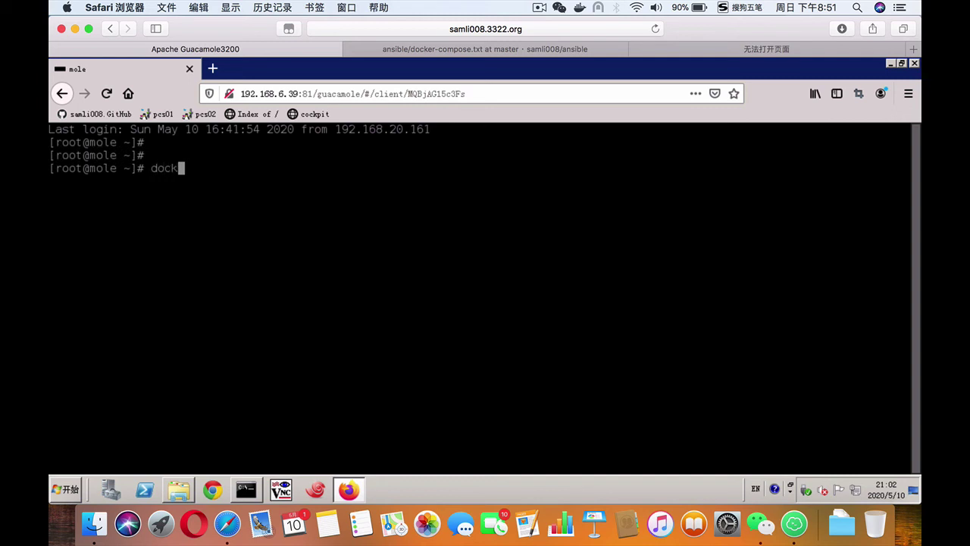
{"action": "type", "text": "er ps"}
{"action": "key", "text": "Return"}
{"action": "type", "text": "exit"}
{"action": "key", "text": "Return"}
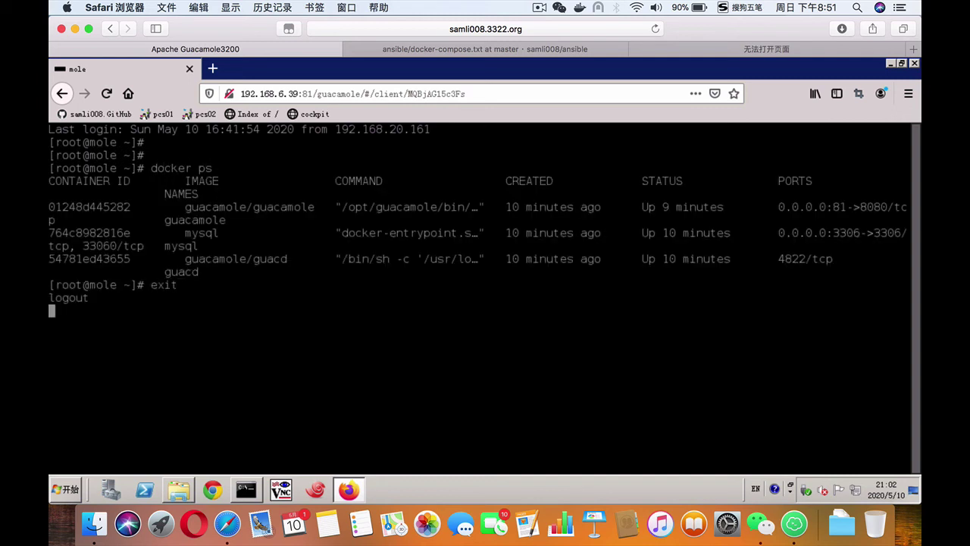
{"action": "left_click", "coordinate": [407, 330]}
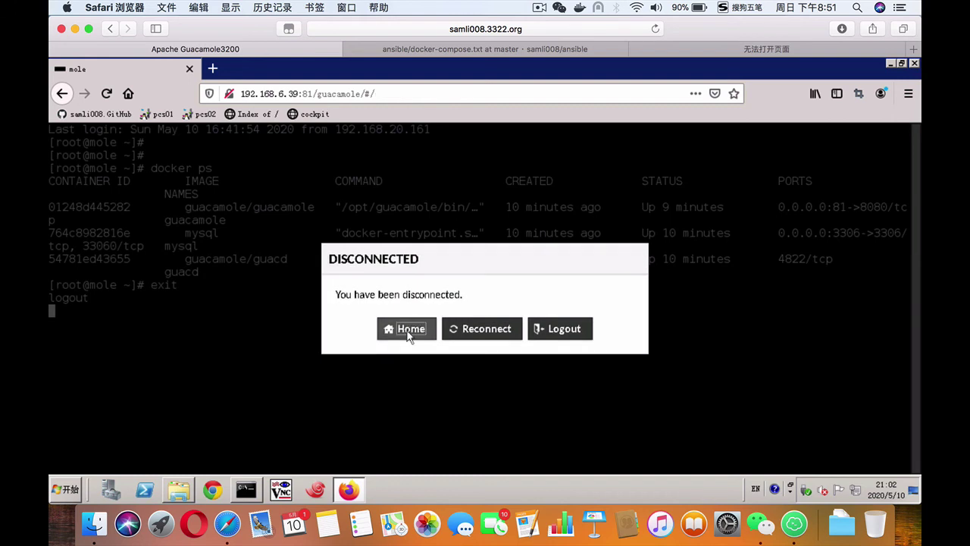
Step: Try win2008, return Home from its conflict error, and open the 200804 desktop instead
{"action": "left_click", "coordinate": [114, 384]}
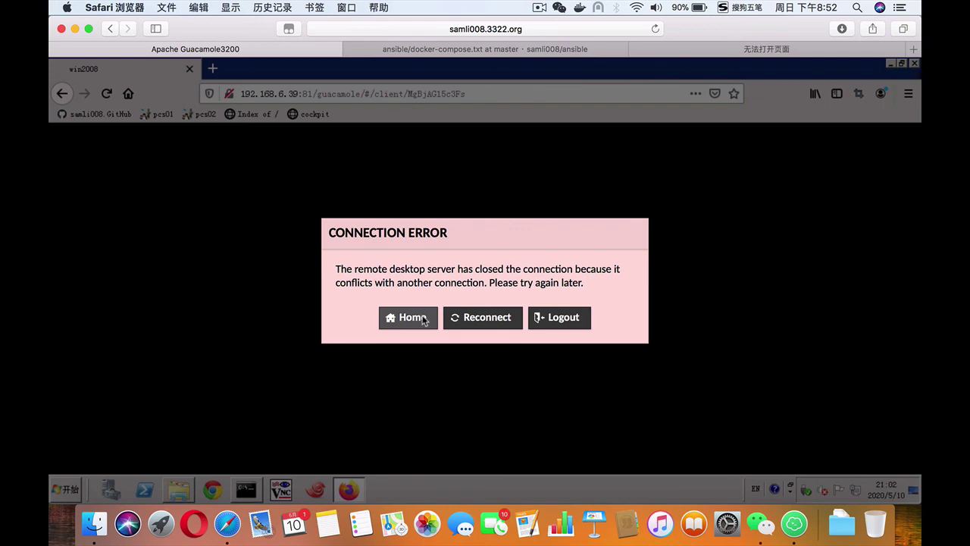
{"action": "left_click", "coordinate": [409, 317]}
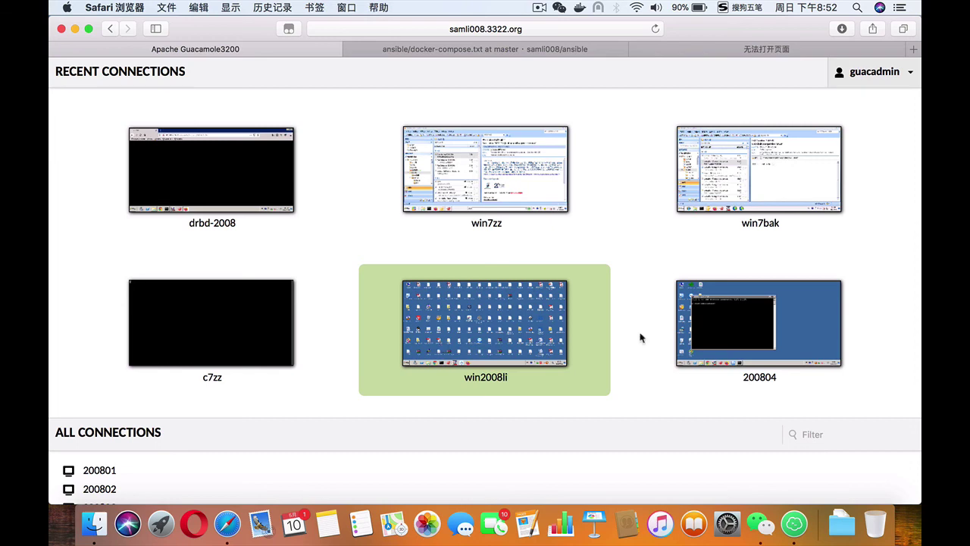
{"action": "left_click", "coordinate": [701, 327]}
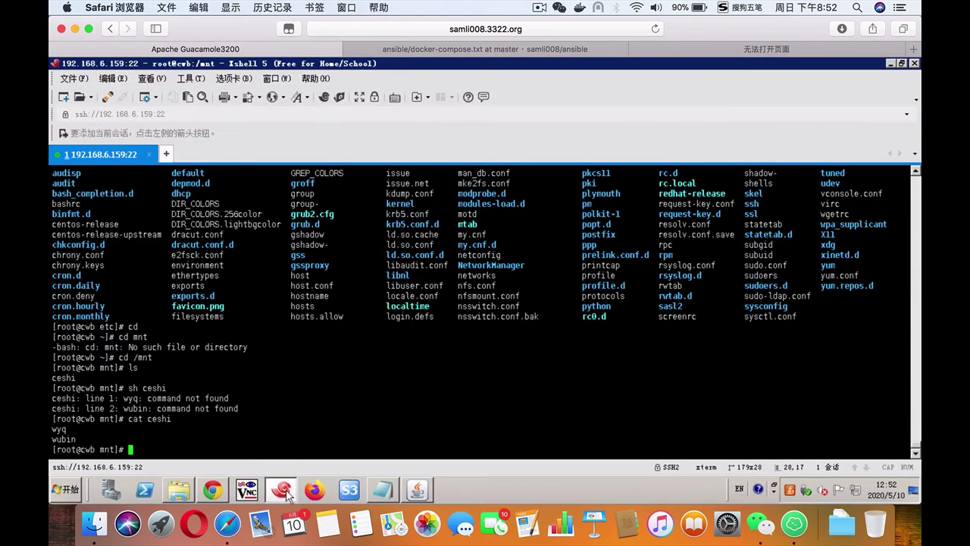
Step: In the remote desktop's Firefox, load 192.168.6.39:81/guacamole
{"action": "left_click", "coordinate": [315, 491]}
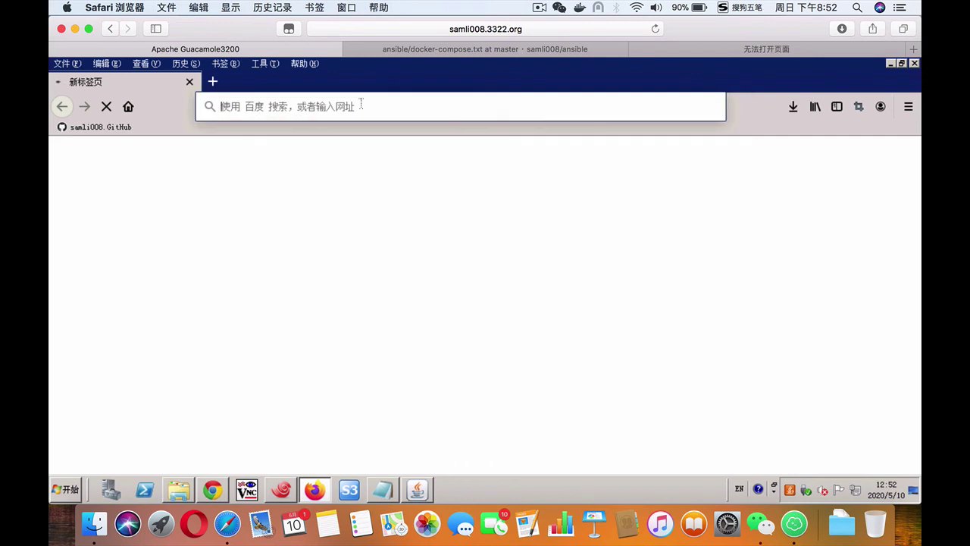
{"action": "type", "text": "192.168."}
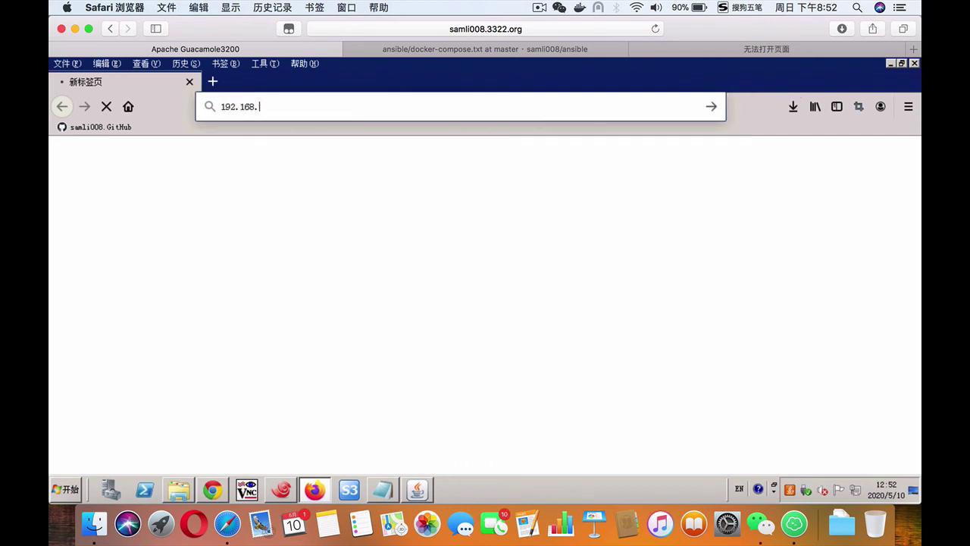
{"action": "type", "text": "6"}
{"action": "type", "text": ".39"}
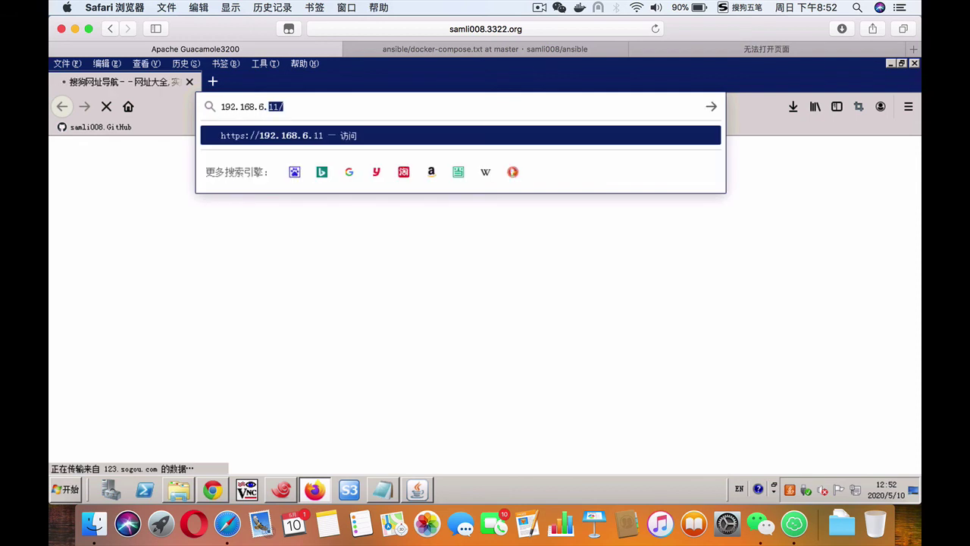
{"action": "type", "text": ":8"}
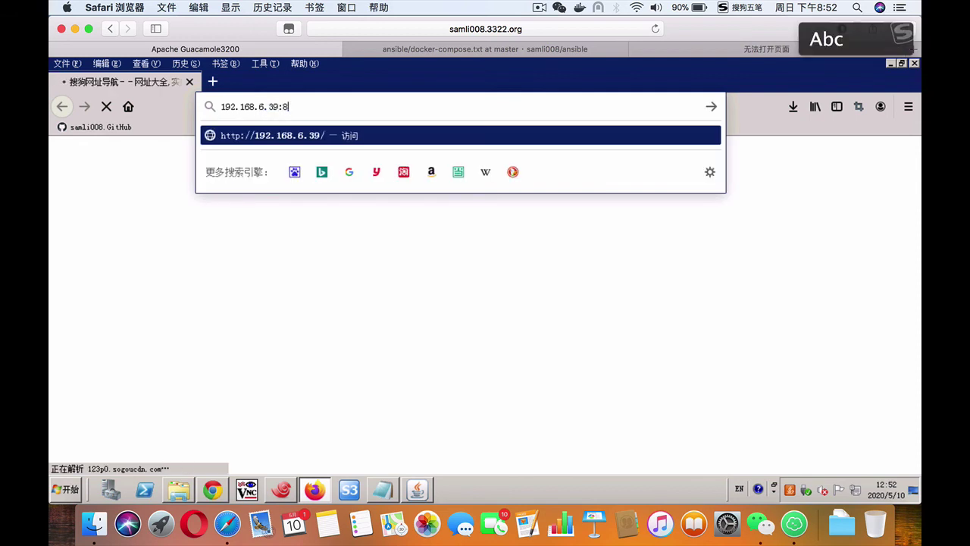
{"action": "type", "text": "1/gu"}
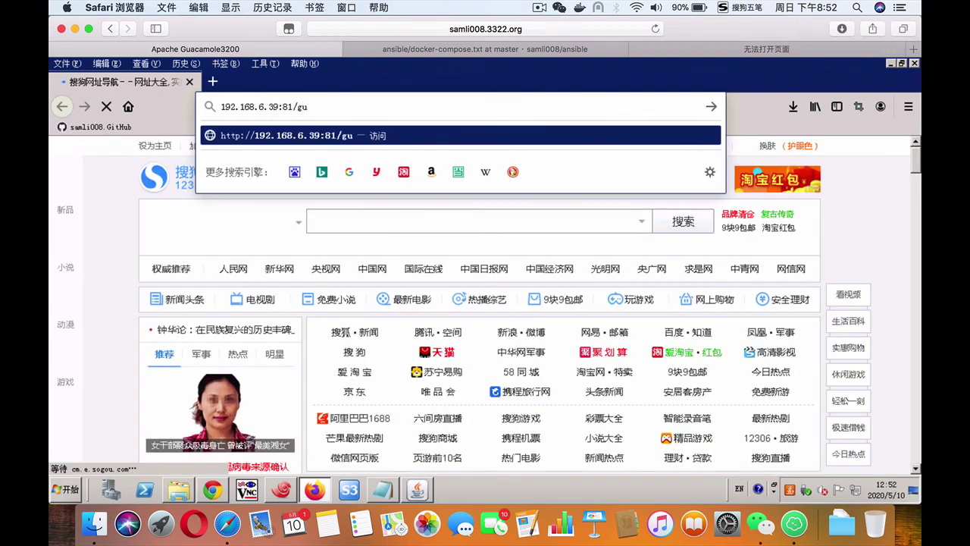
{"action": "type", "text": "acamole"}
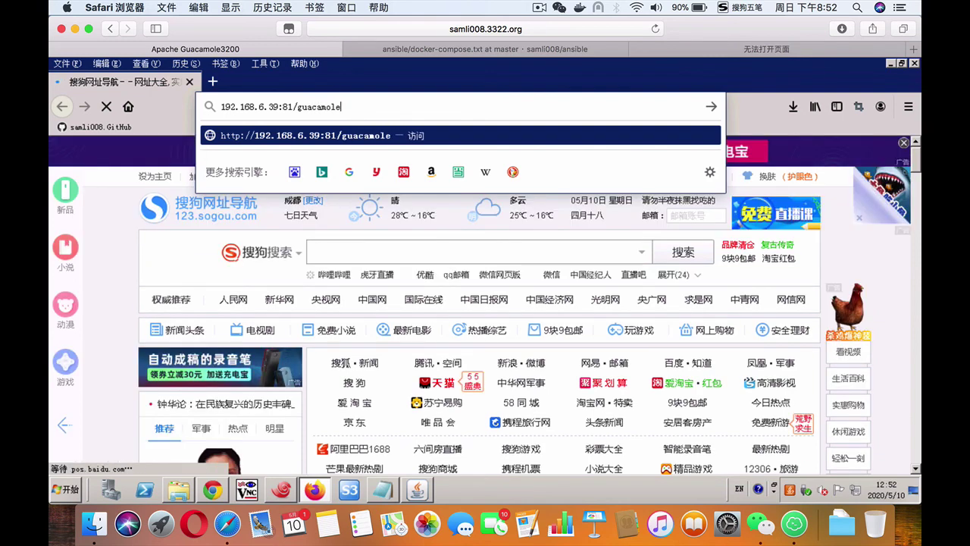
{"action": "key", "text": "Return"}
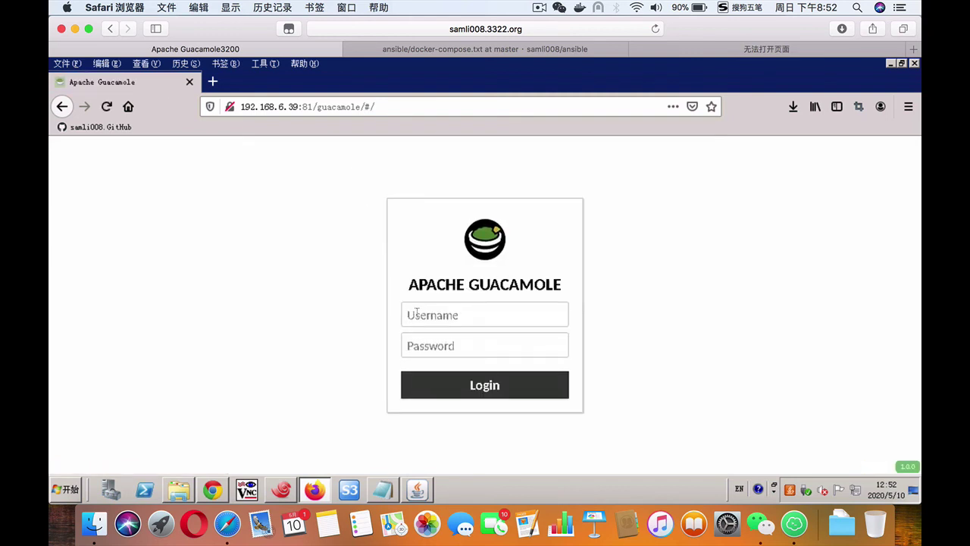
Step: Log in as liyang from the remote Firefox and let the browser remember the login
{"action": "left_click", "coordinate": [418, 313]}
{"action": "key", "text": "Tab"}
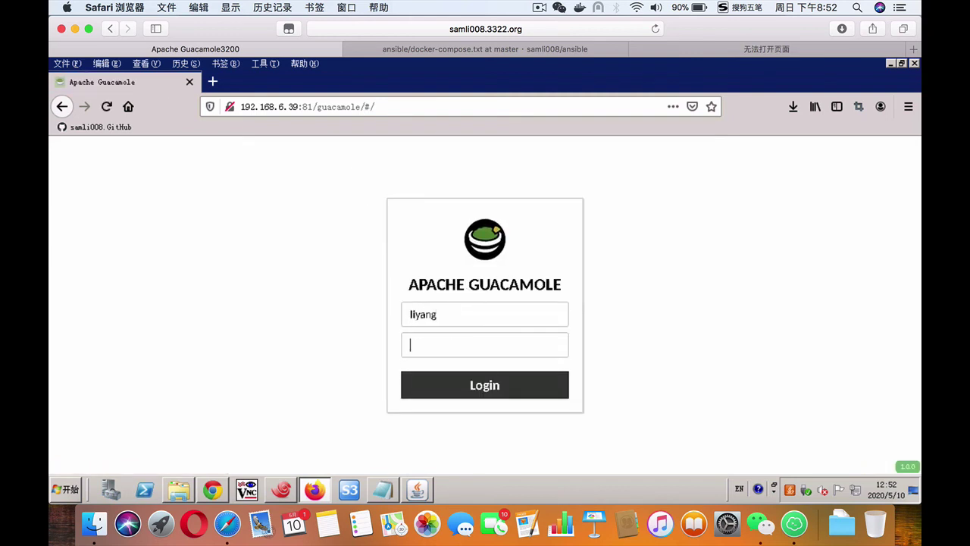
{"action": "type", "text": "******"}
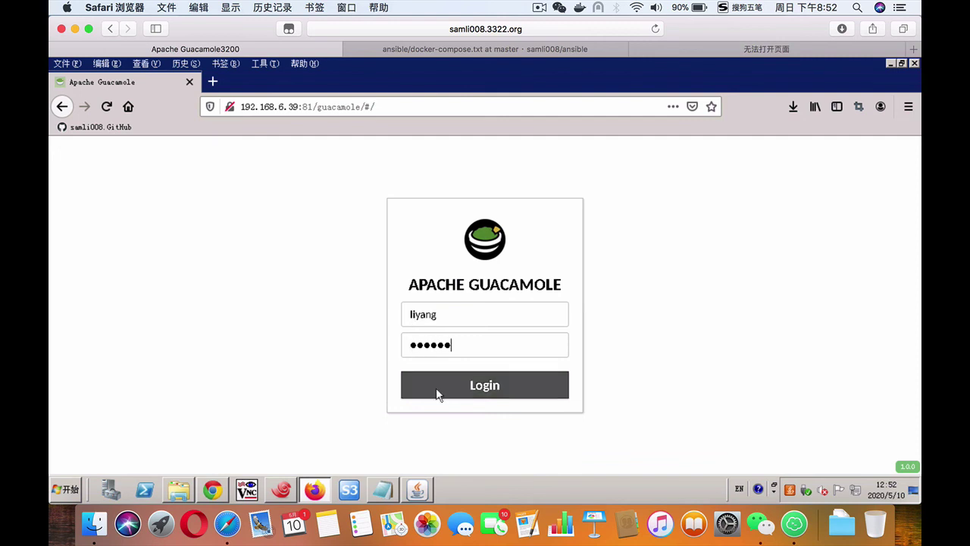
{"action": "left_click", "coordinate": [435, 387]}
{"action": "left_click", "coordinate": [308, 218]}
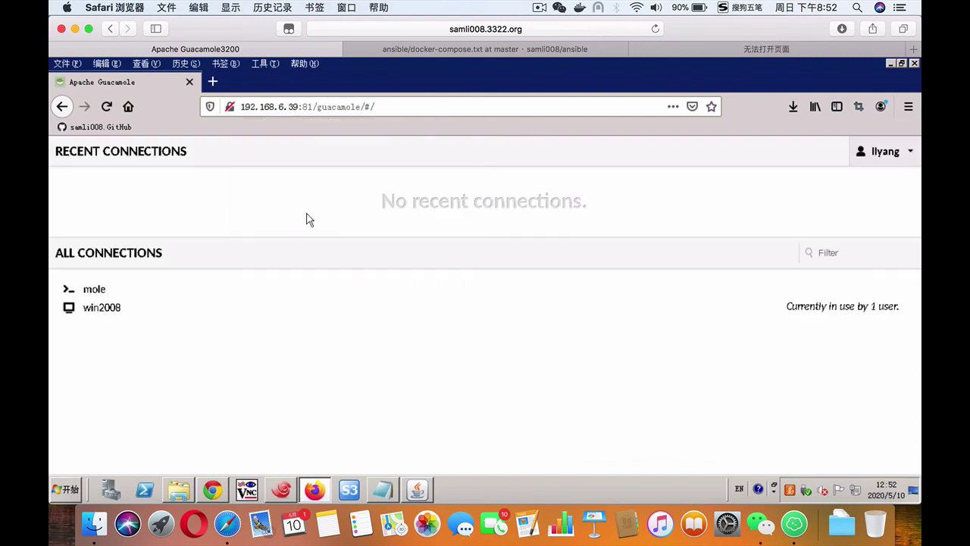
Step: Try win2008, which is refused for the connection limit, and return Home
{"action": "left_click", "coordinate": [100, 306]}
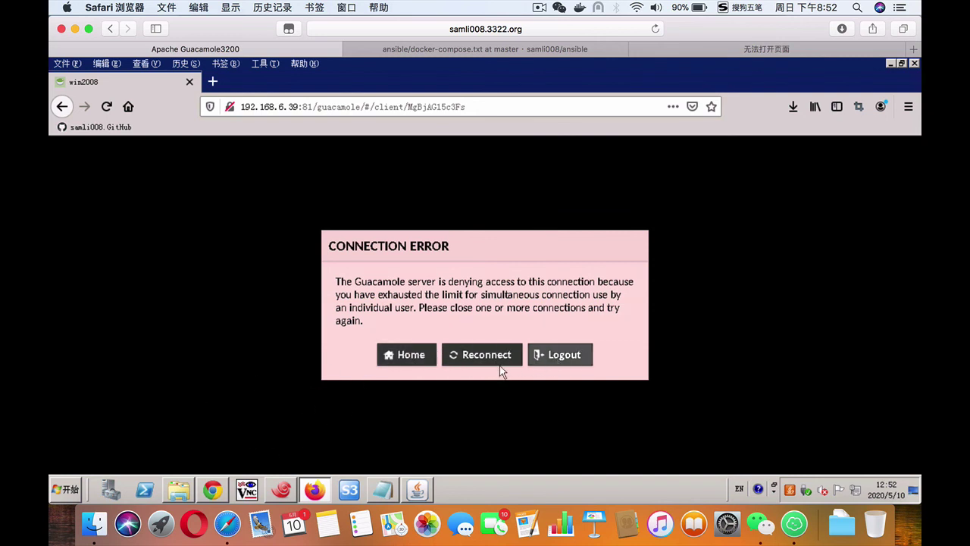
{"action": "left_click", "coordinate": [407, 354]}
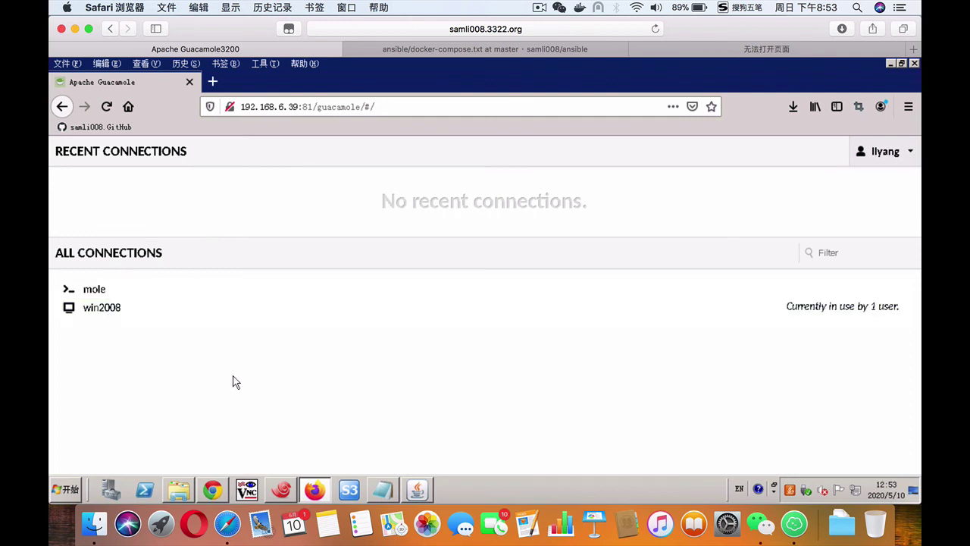
{"action": "left_click", "coordinate": [539, 9]}
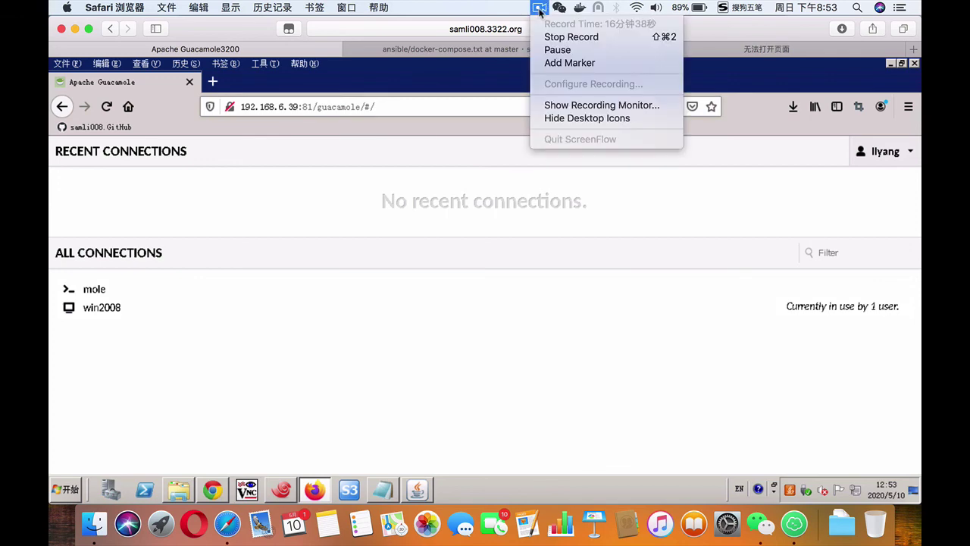